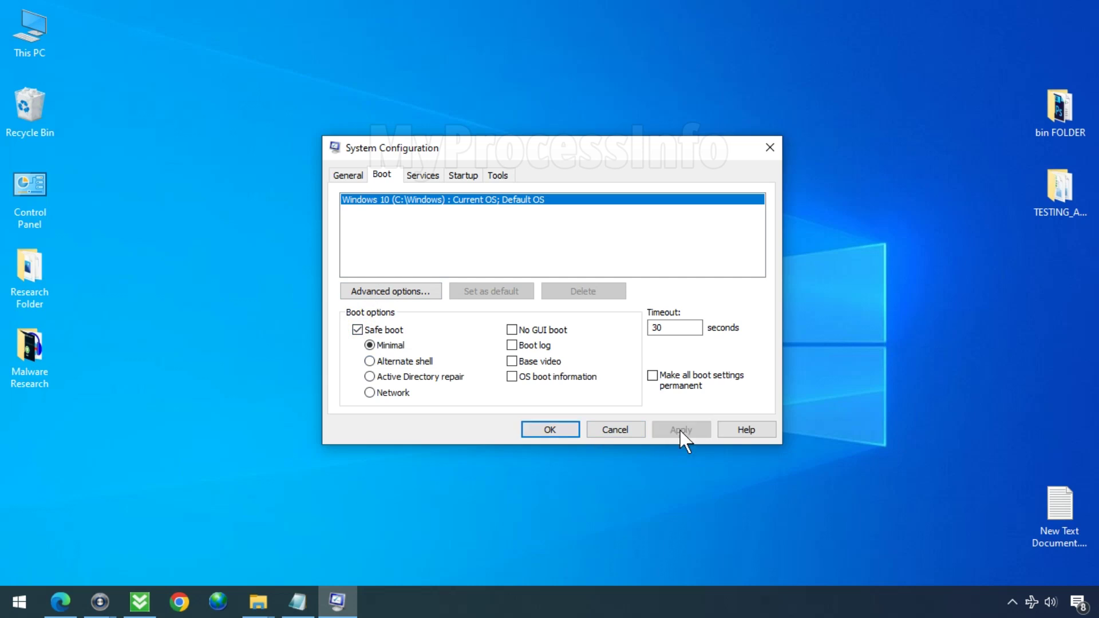
Accept the minimal Safe boot configuration and restart the computer to apply it
left_click(556, 429)
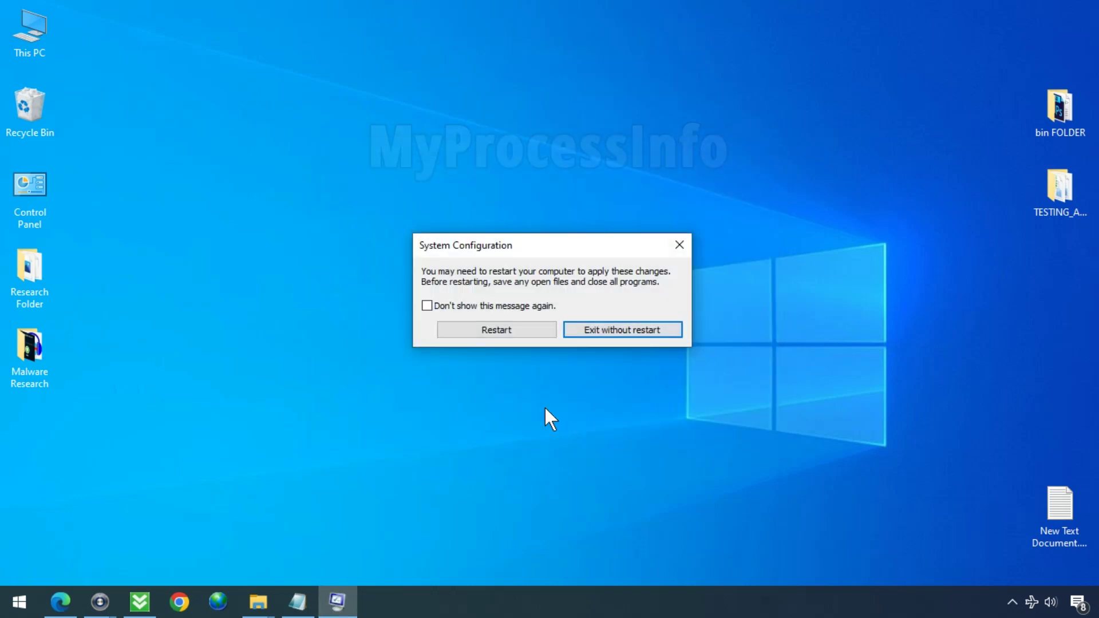
left_click(497, 331)
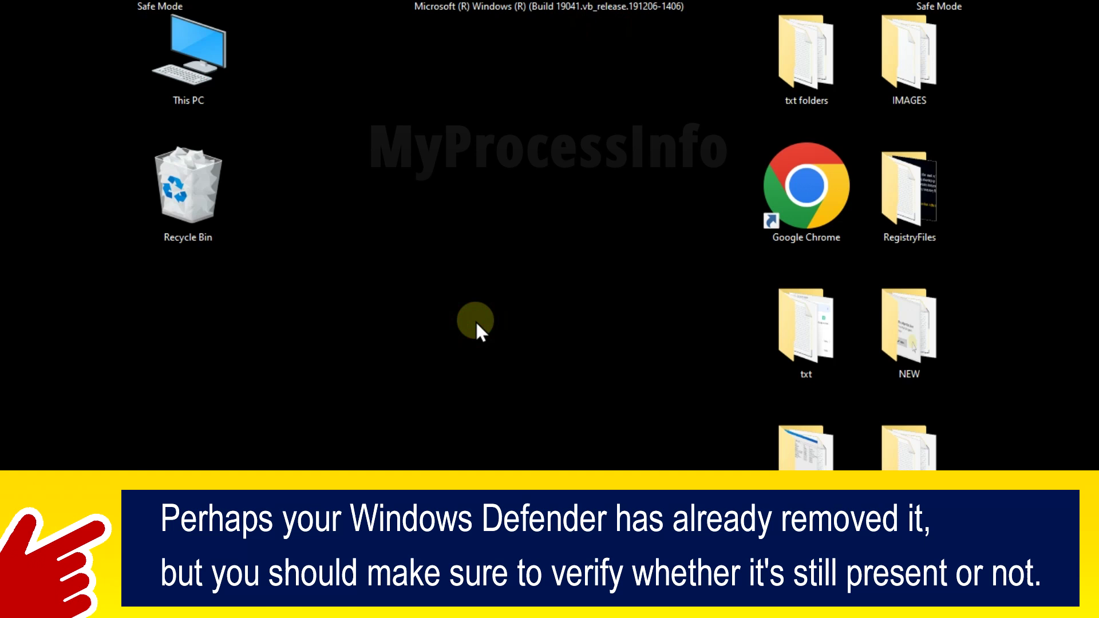
Open the 123 user folder inside Users on Local Disk (C:)
double_click(196, 99)
double_click(574, 119)
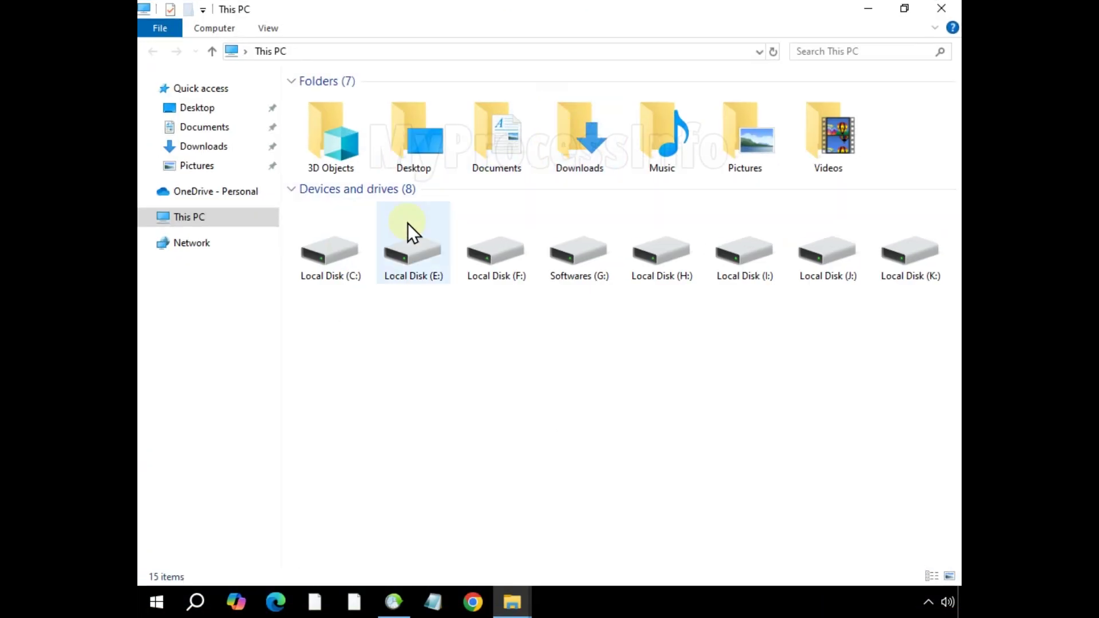
left_click(354, 221)
double_click(336, 221)
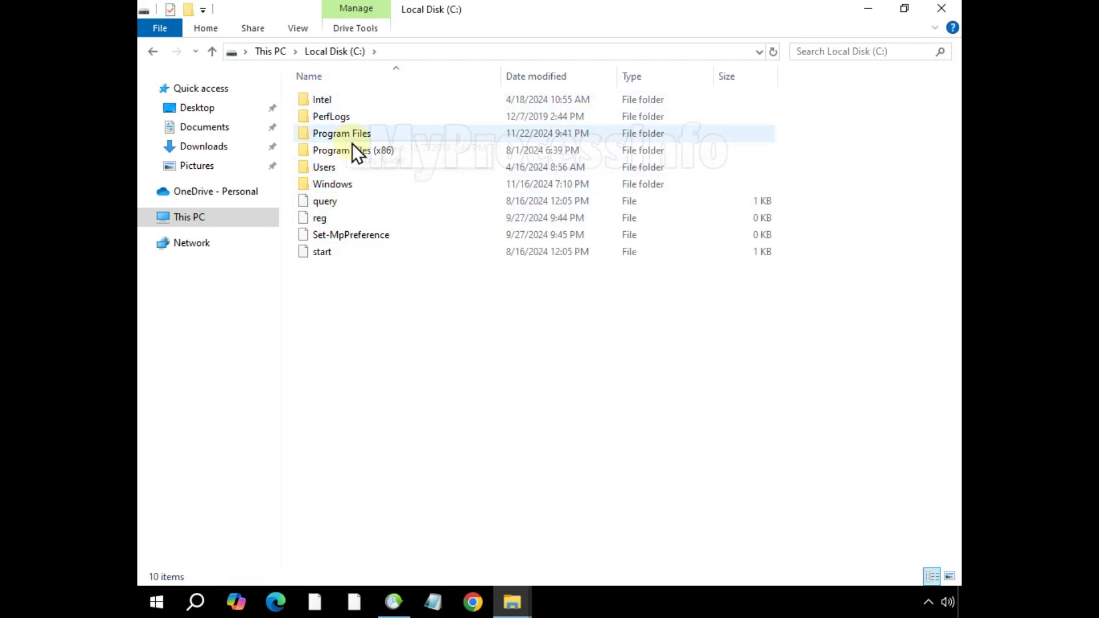
double_click(439, 166)
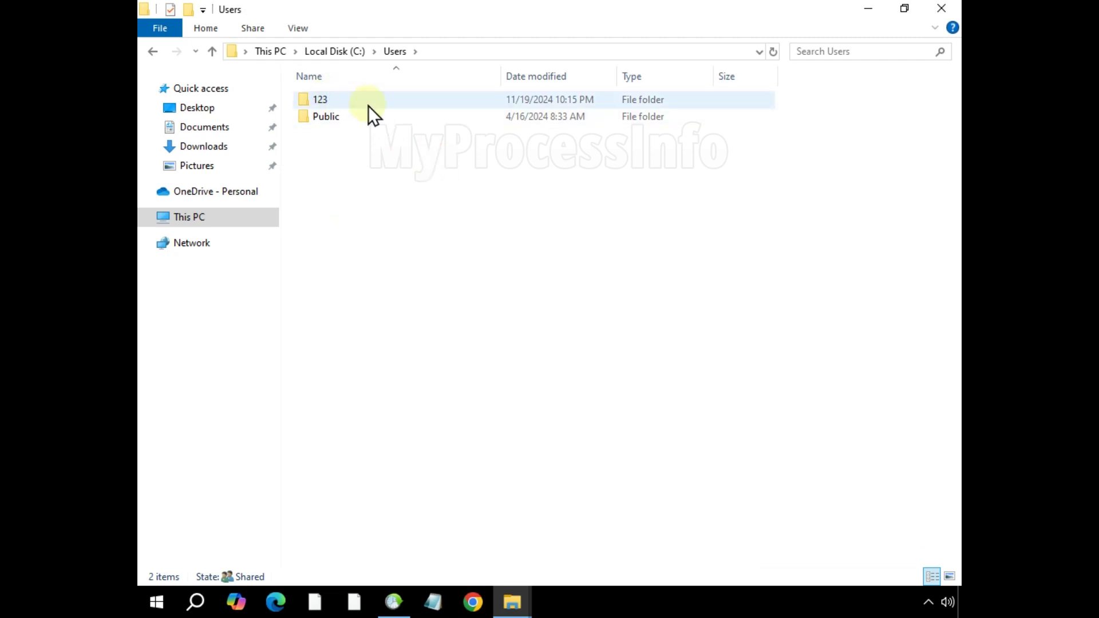
left_click(426, 100)
double_click(427, 100)
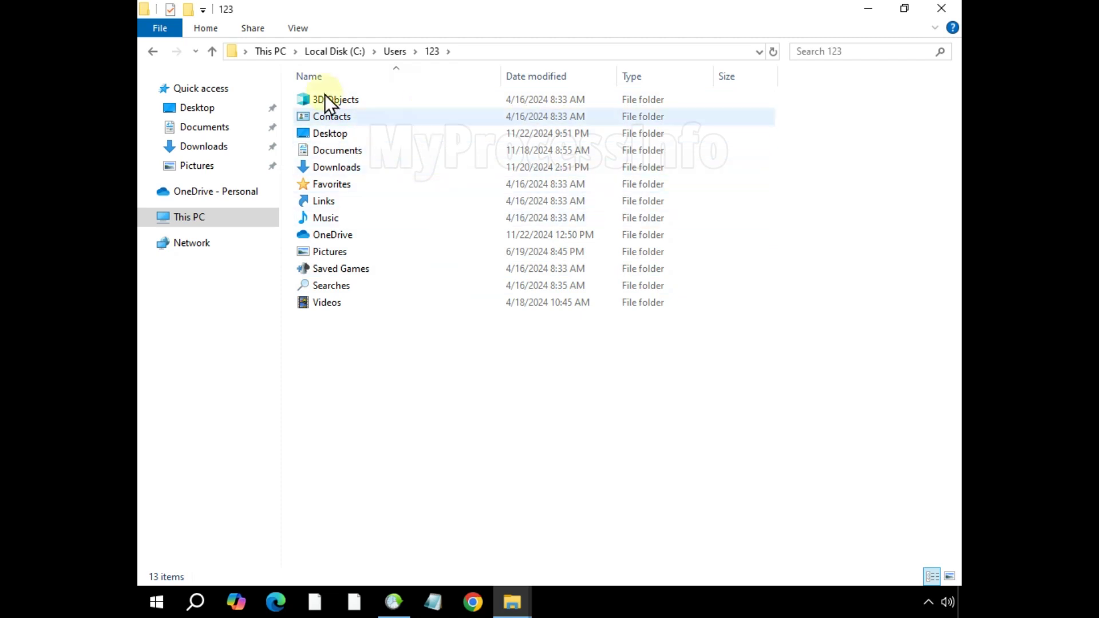
Show hidden items in the 123 user folder and open its AppData\Roaming folder
left_click(292, 30)
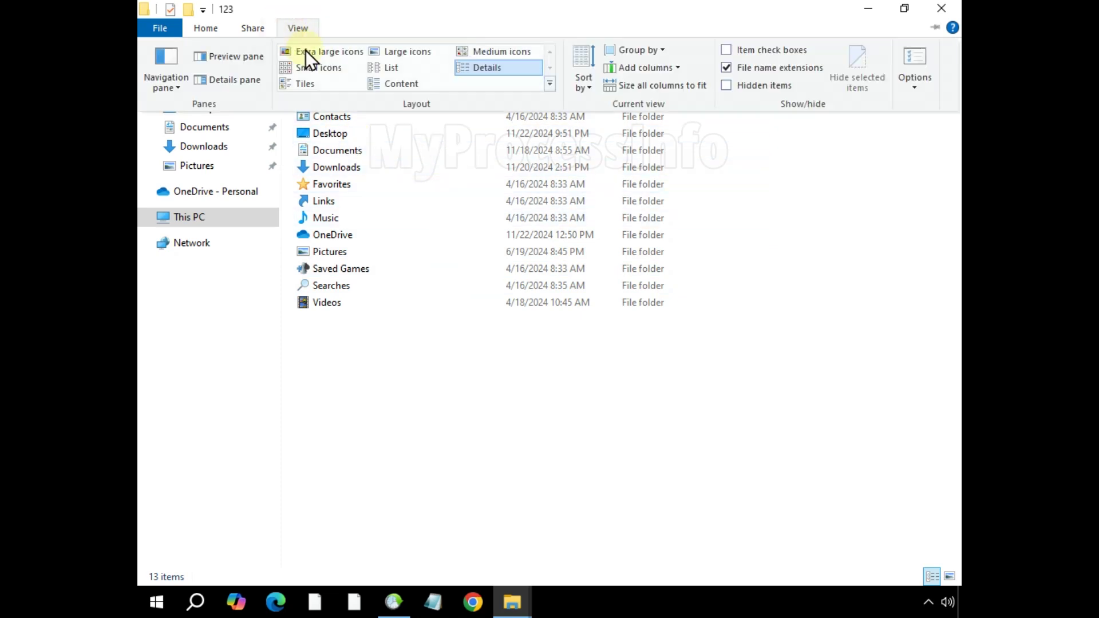
left_click(753, 86)
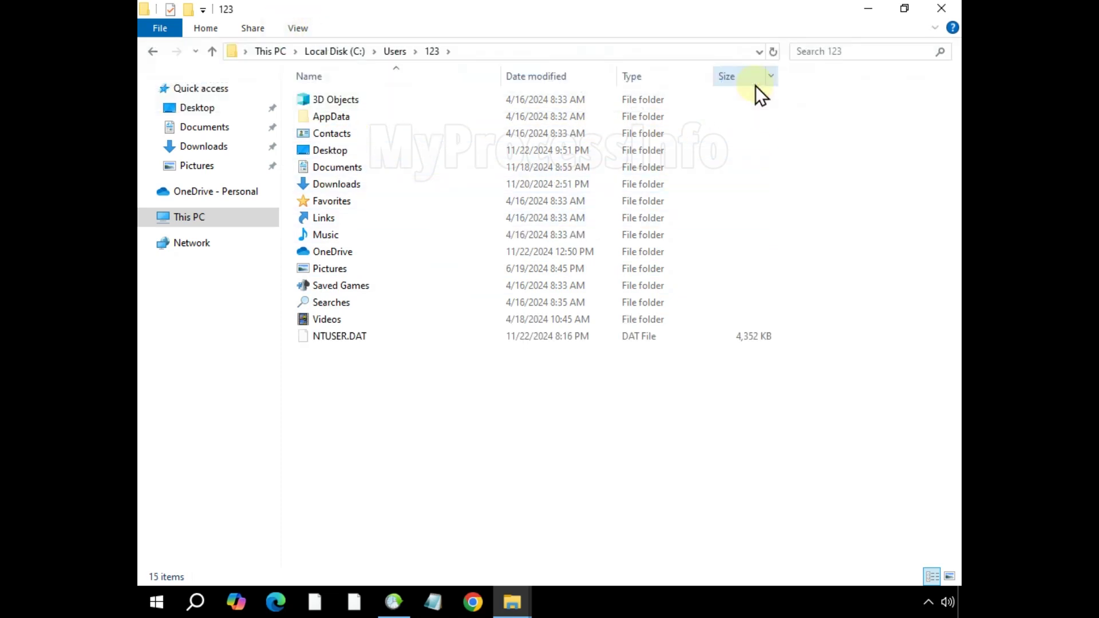
left_click(391, 116)
double_click(463, 117)
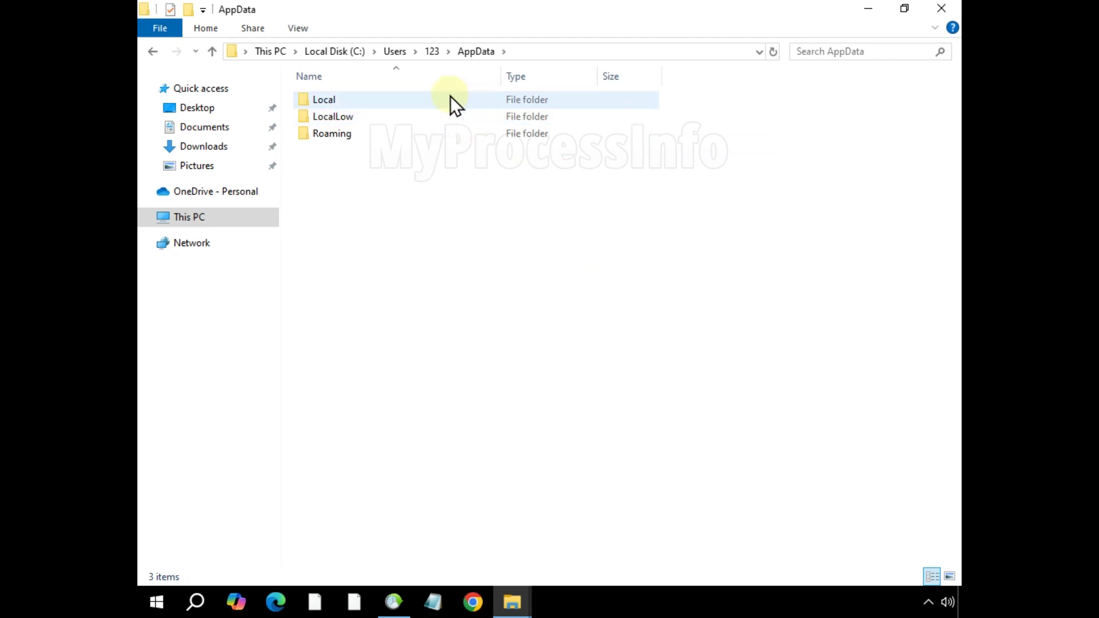
left_click(463, 135)
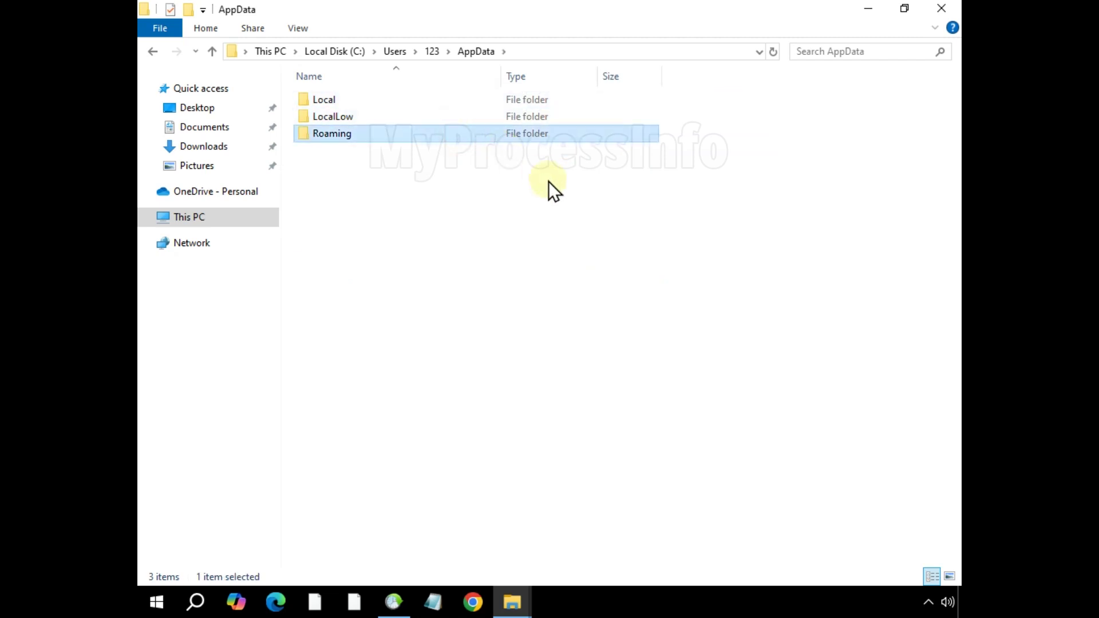
double_click(452, 136)
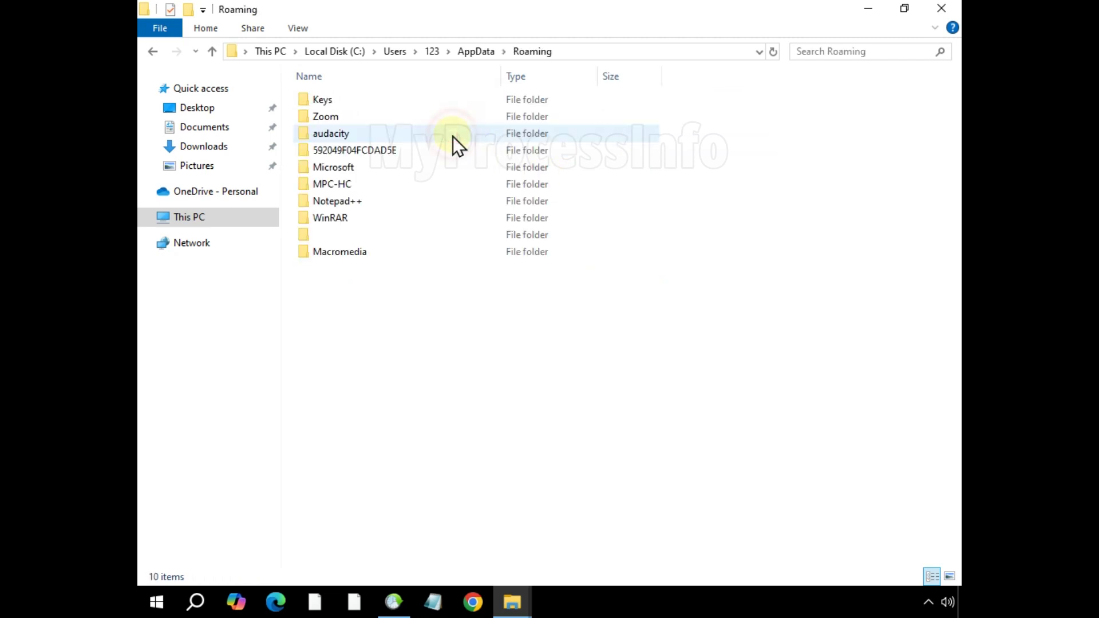
Delete GetKeyFilmora.exe from the Keys\Patch v1.01.5 folder within Roaming
left_click(435, 99)
double_click(438, 98)
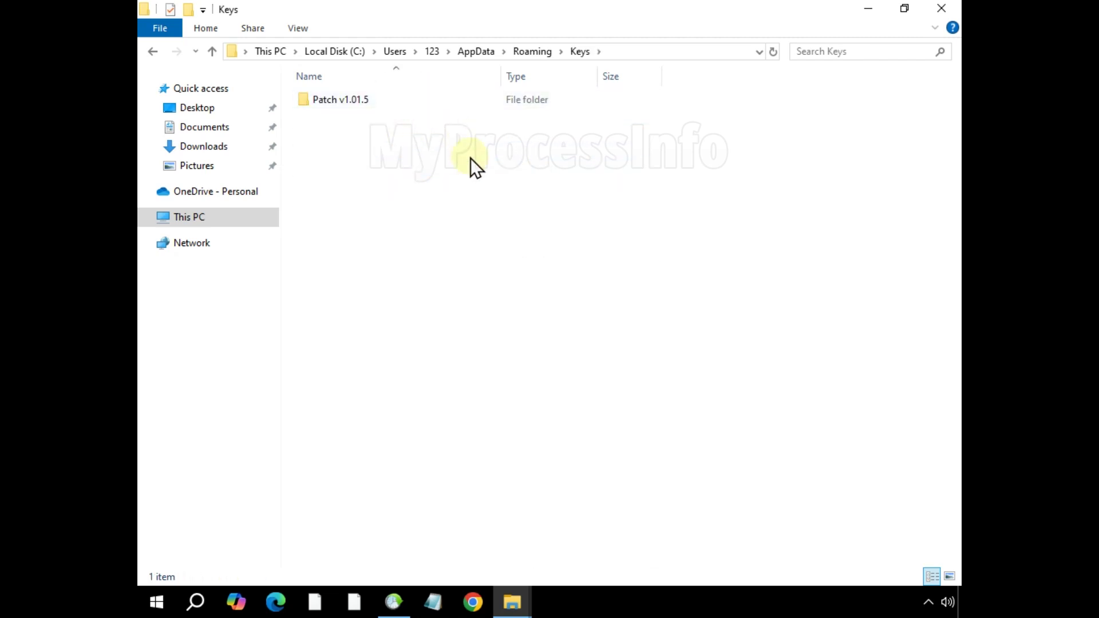
left_click(415, 99)
double_click(415, 99)
left_click_drag(462, 144, 378, 98)
right_click(408, 99)
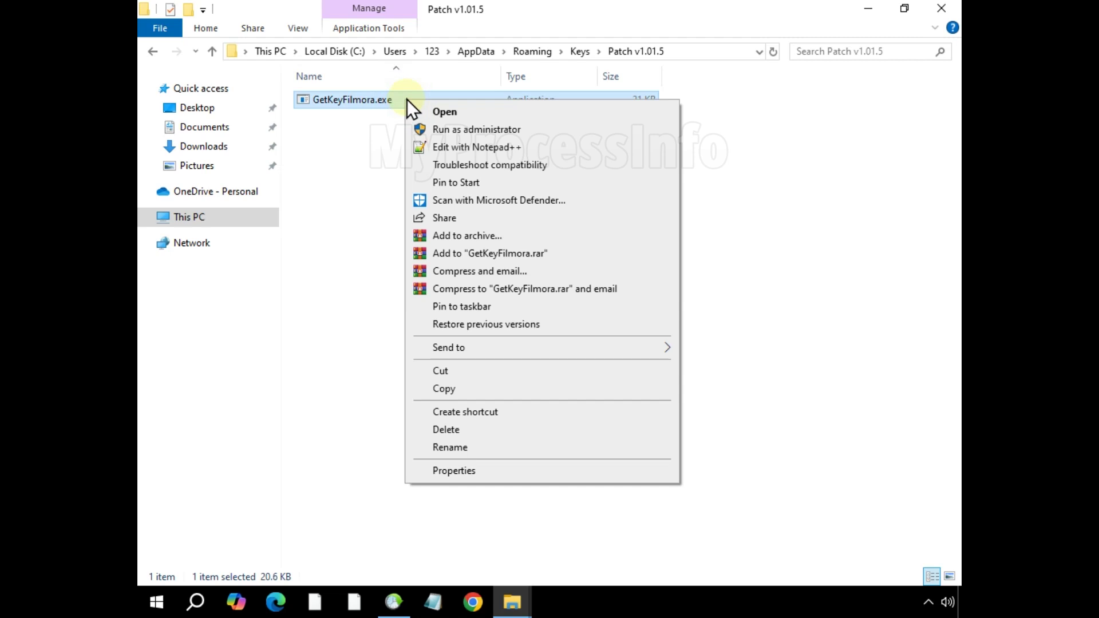
left_click(612, 429)
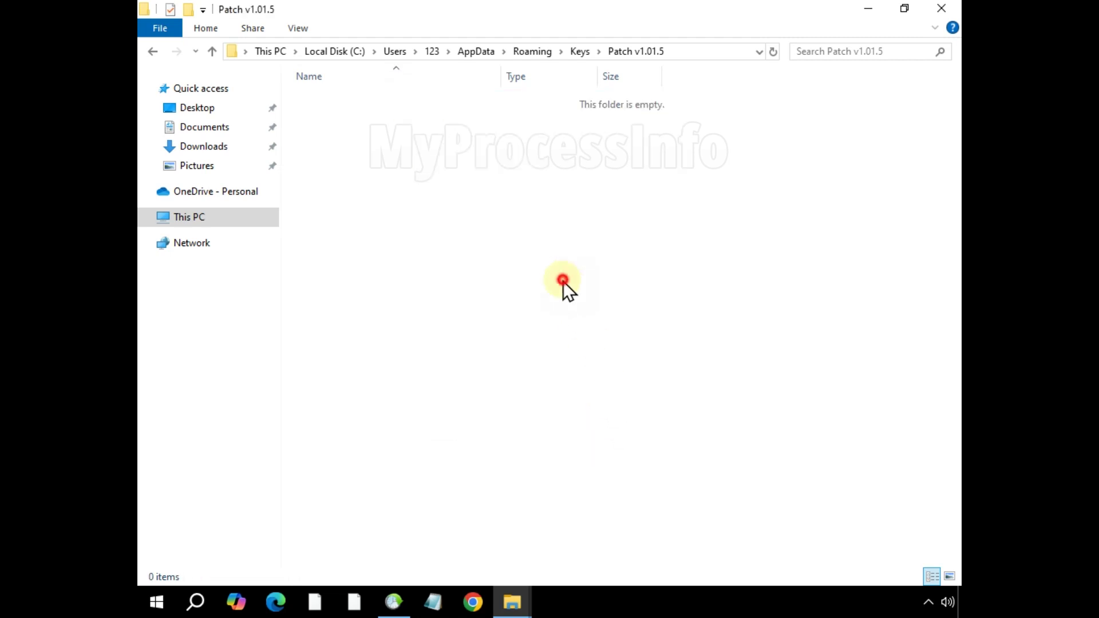
Return to the Roaming folder, delete the Keys folder, and close the window
left_click(154, 56)
left_click(154, 56)
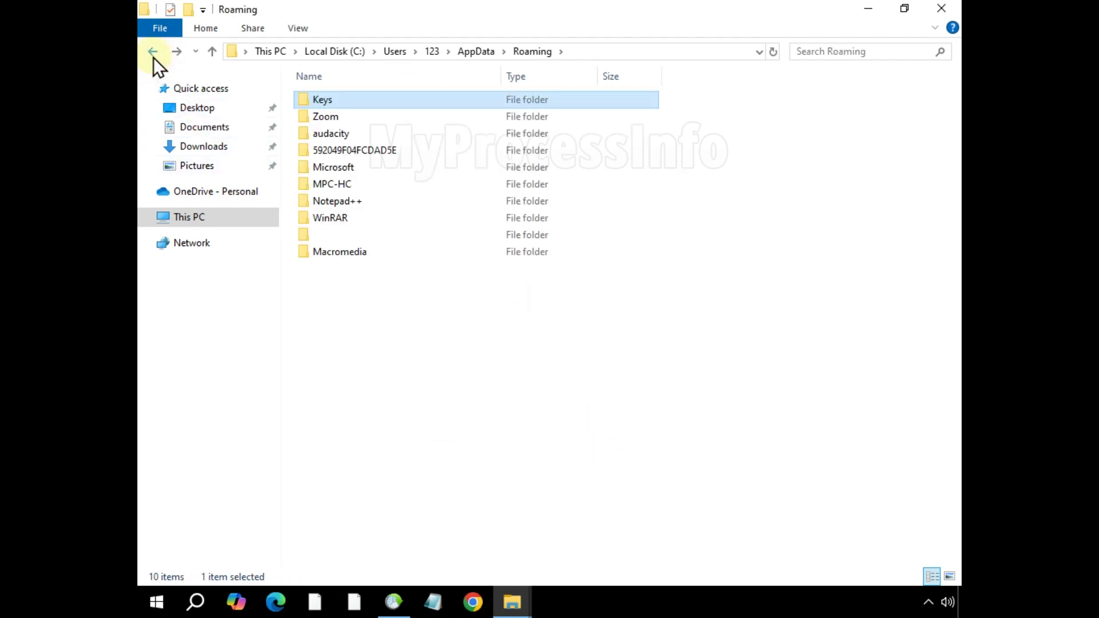
right_click(454, 99)
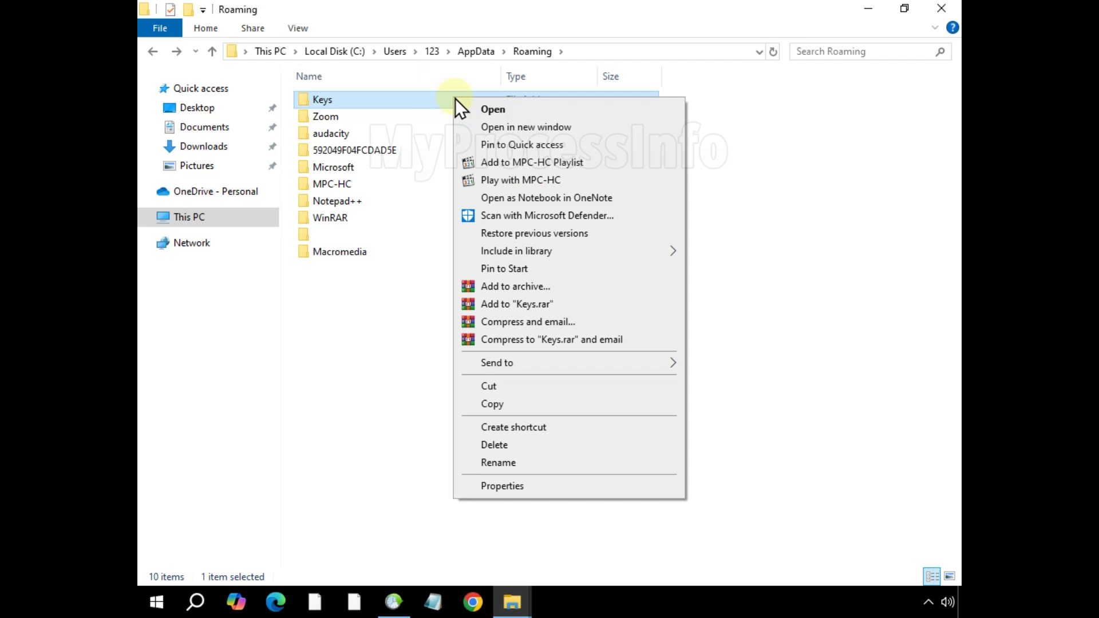
left_click(674, 444)
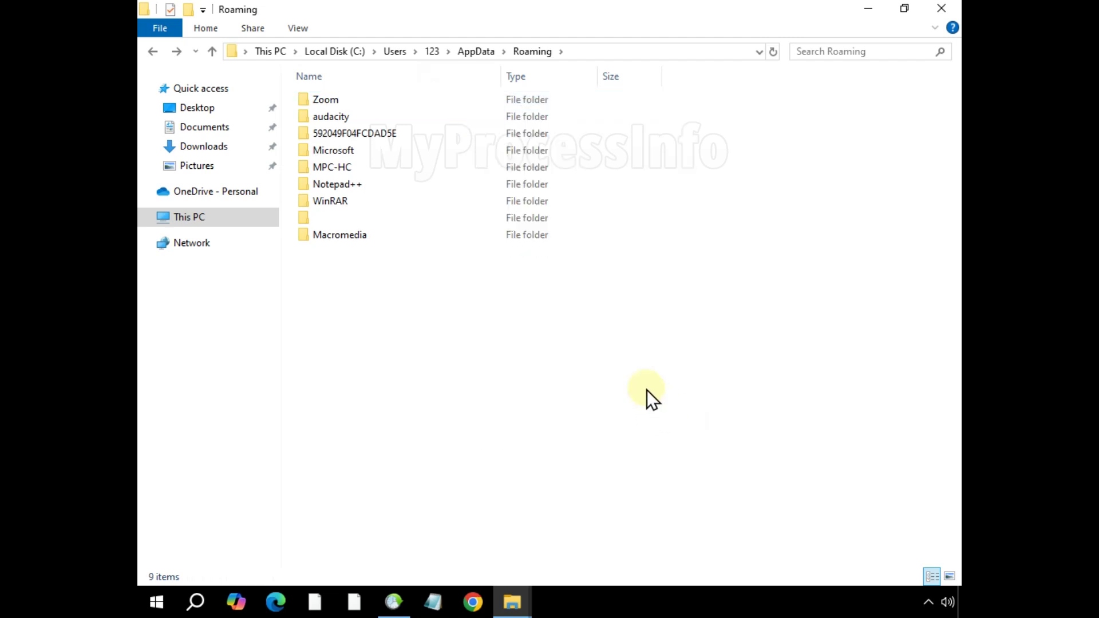
left_click(942, 8)
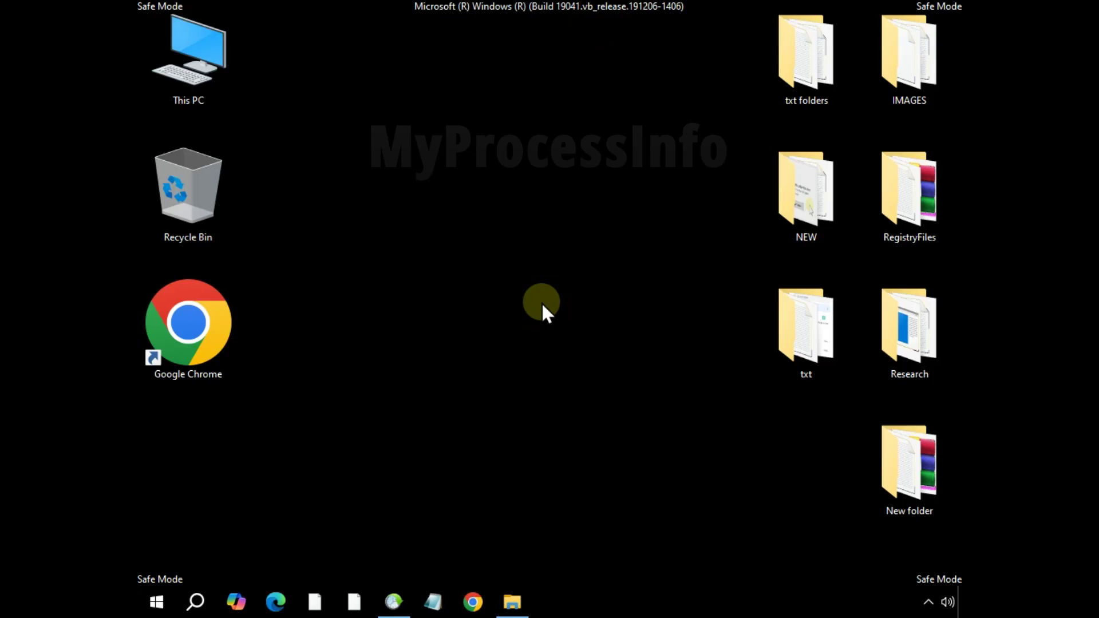
Open the user's temporary files folder by running %TEMP%
key("super+r")
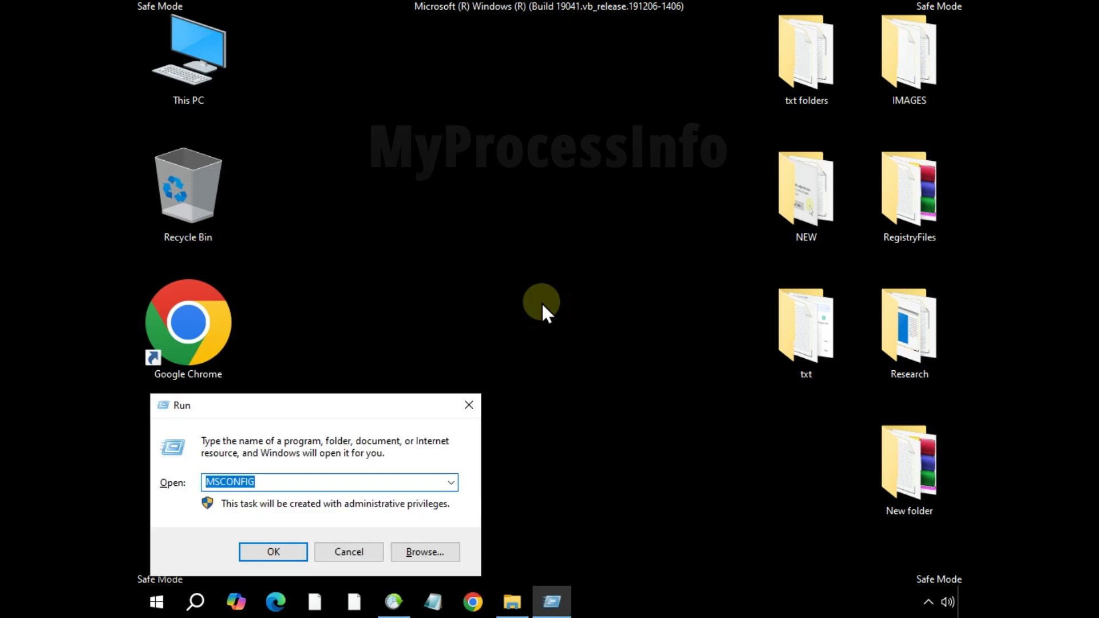
type("%")
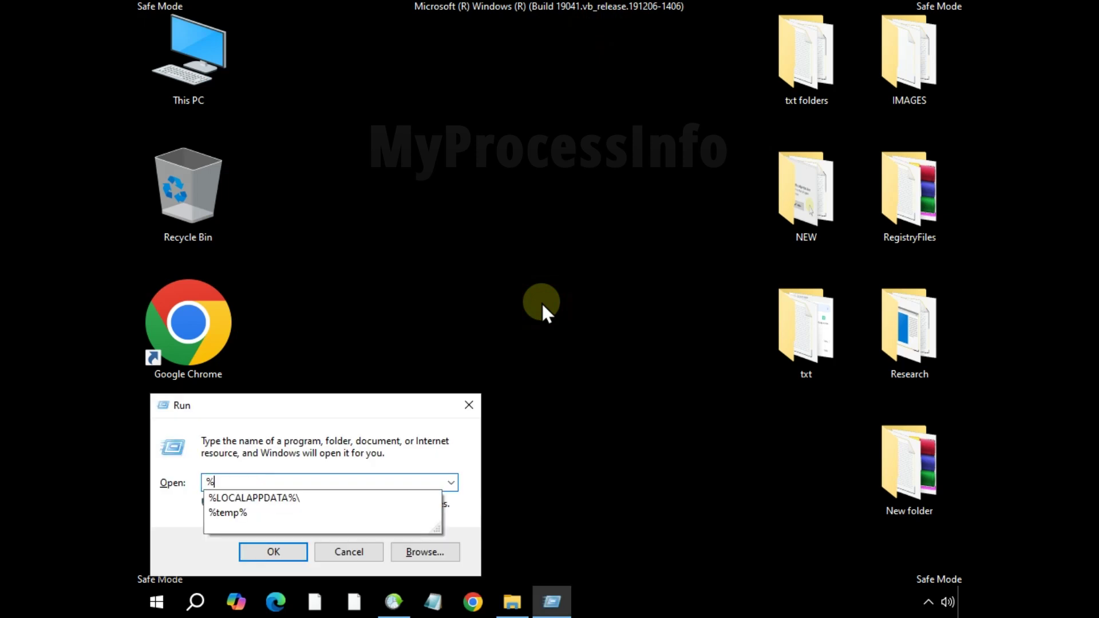
type("TEMP%")
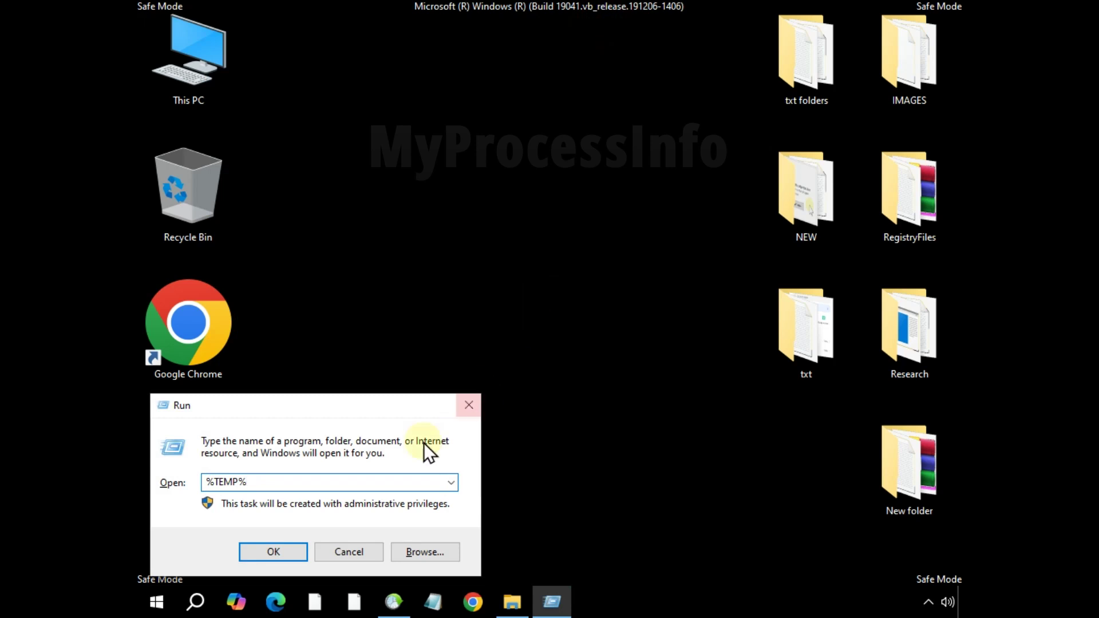
left_click(264, 548)
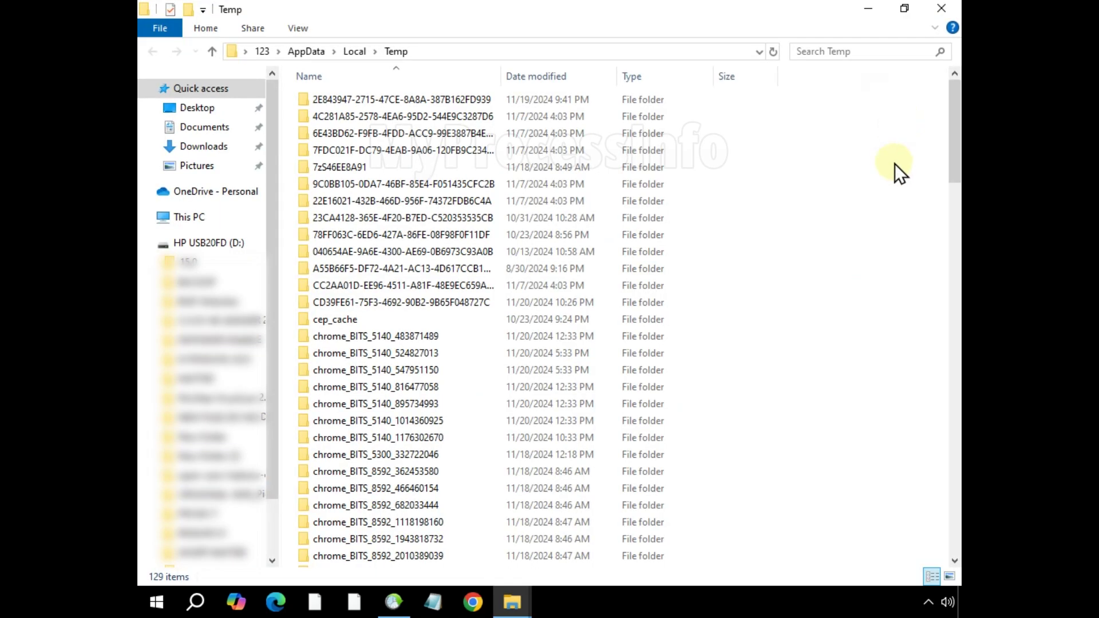
Delete all files and folders in the Temp folder and close the window
scroll(894, 164, "down", 12)
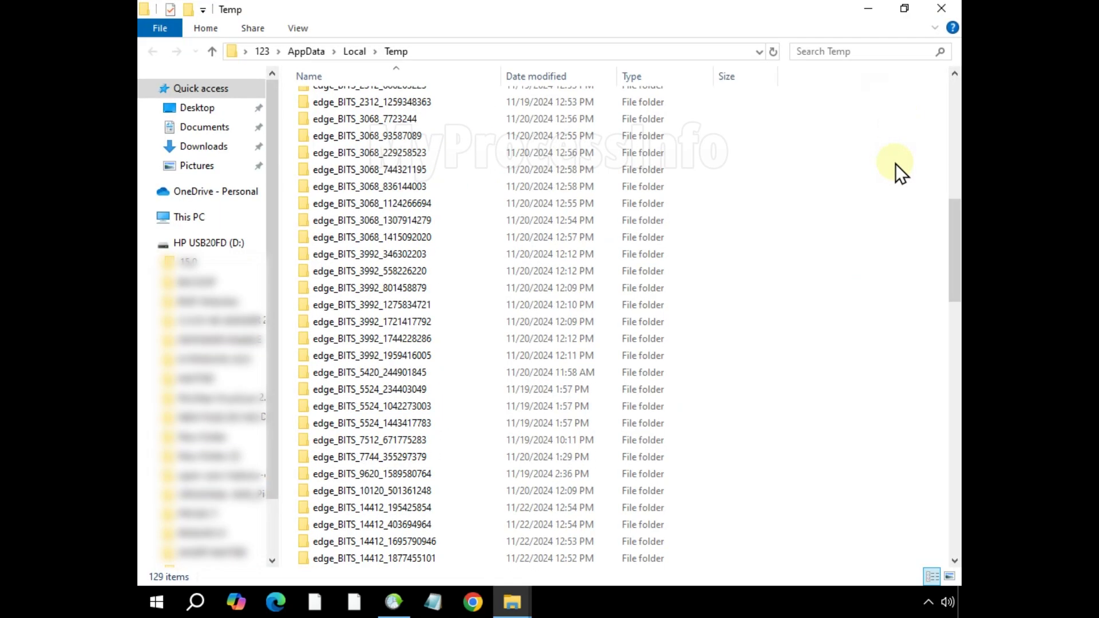
scroll(895, 164, "up", 12)
key("ctrl+a")
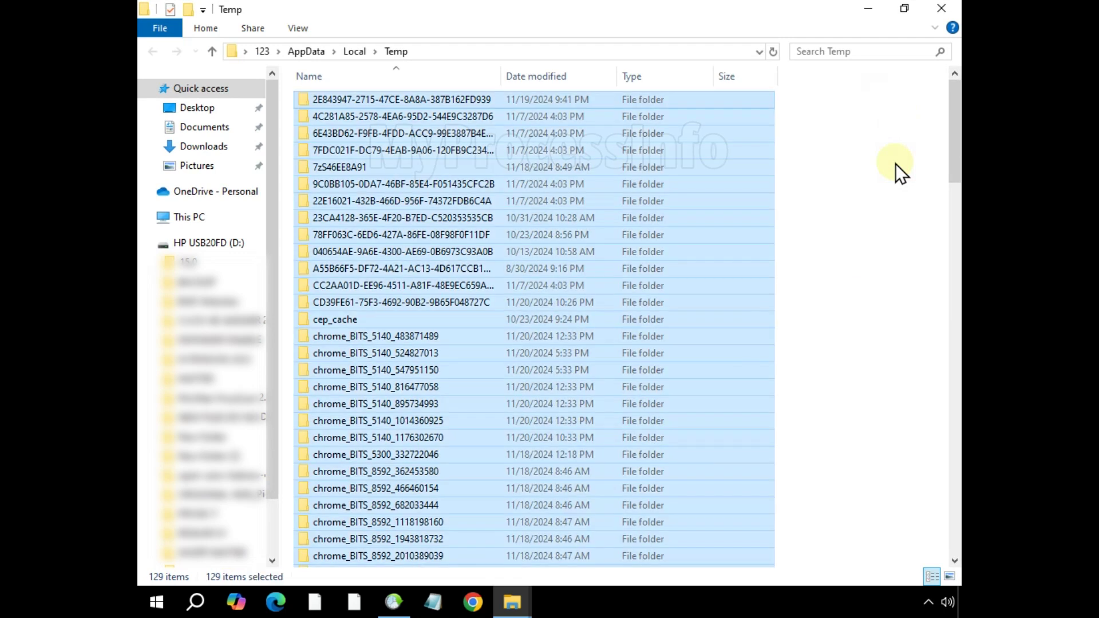
right_click(486, 222)
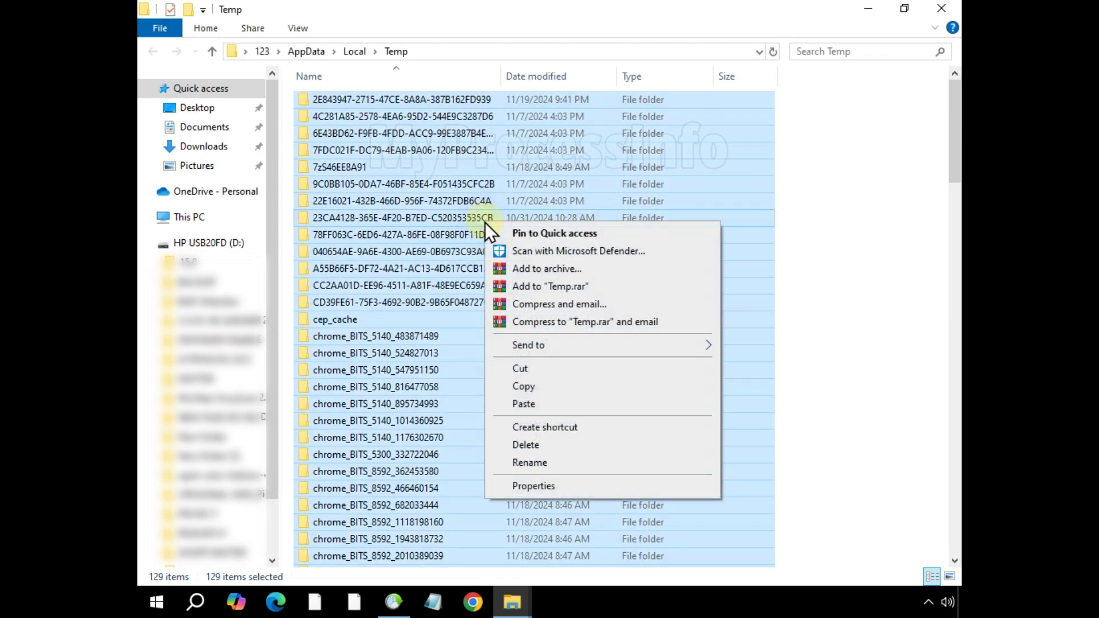
left_click(646, 444)
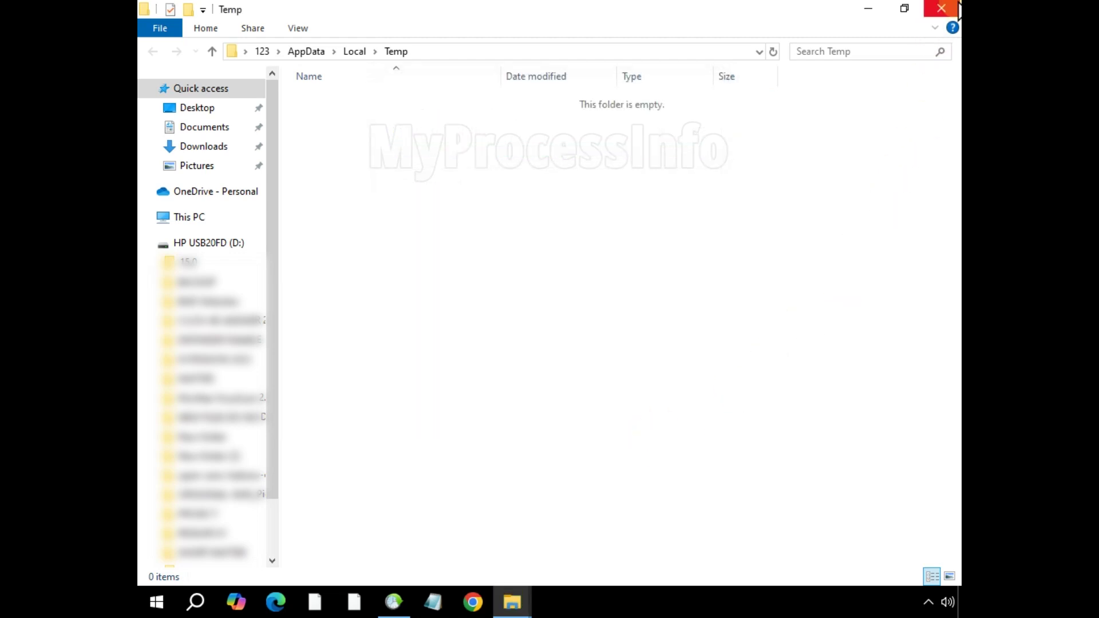
left_click(941, 8)
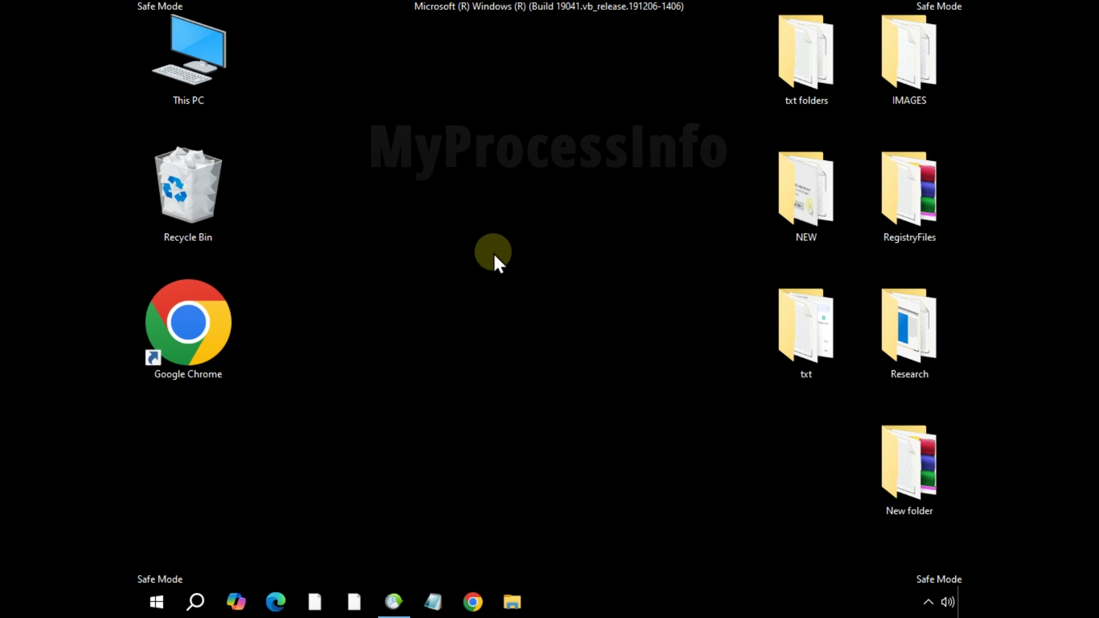
Empty the Recycle Bin, permanently deleting all of its items
right_click(192, 190)
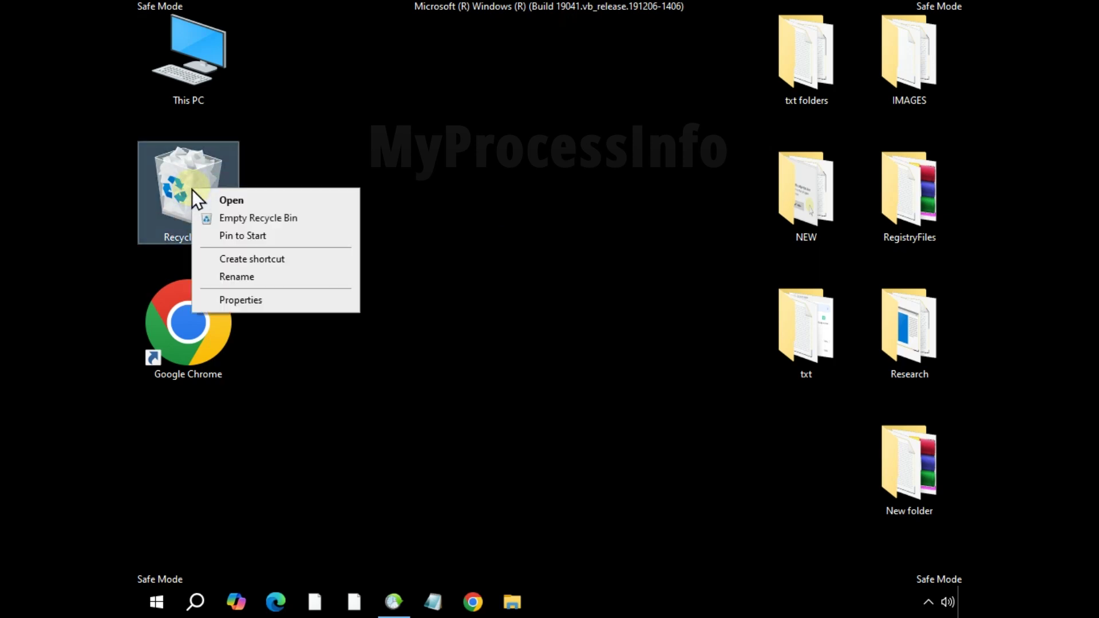
left_click(311, 217)
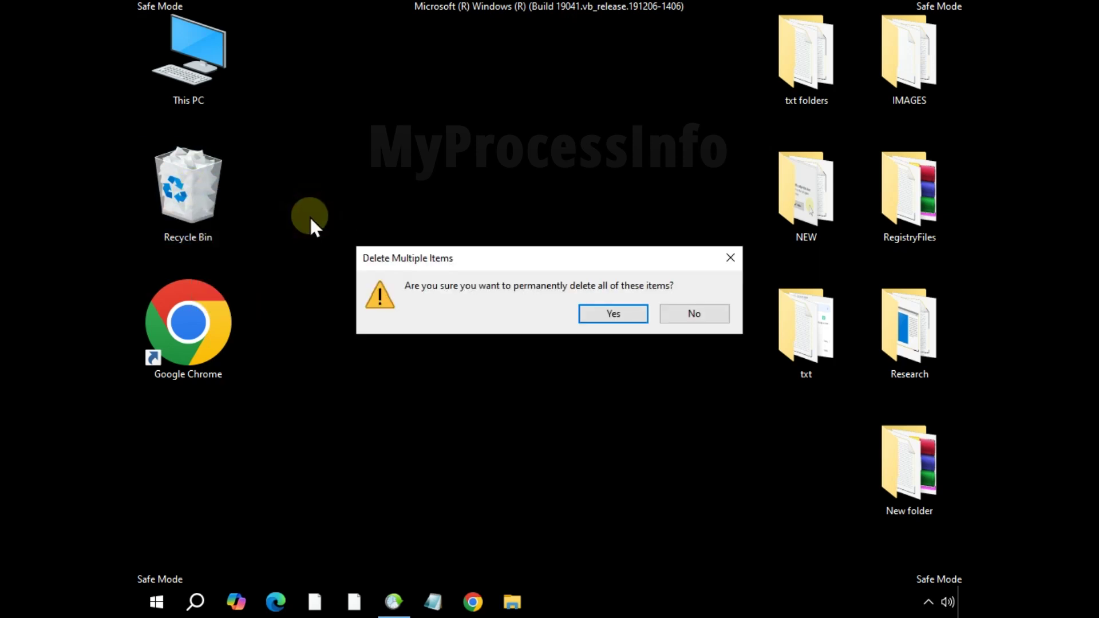
left_click(600, 318)
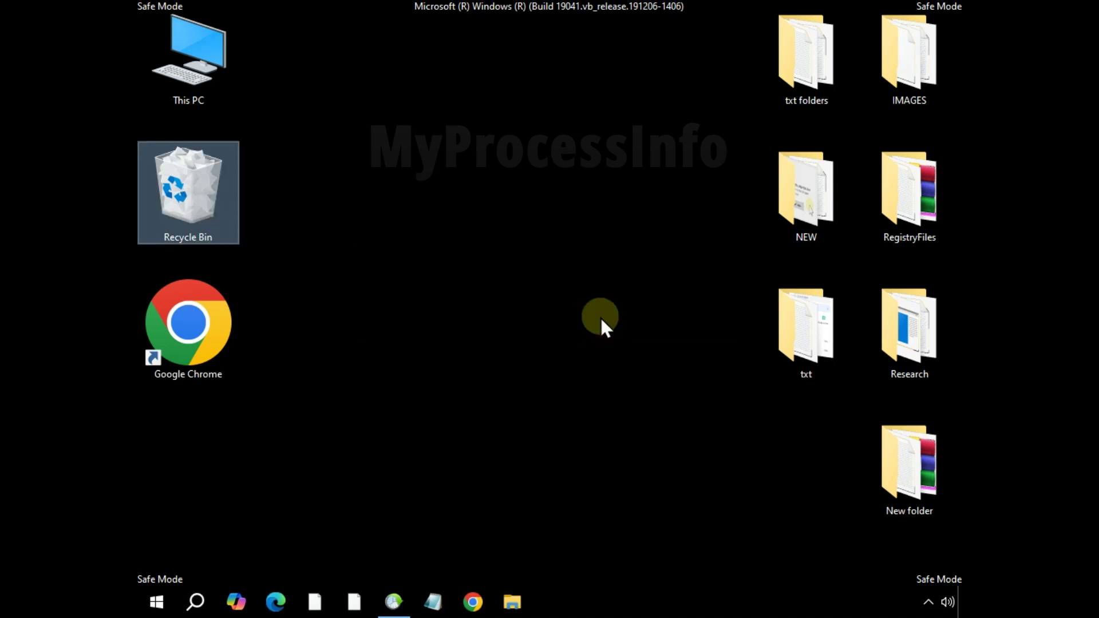
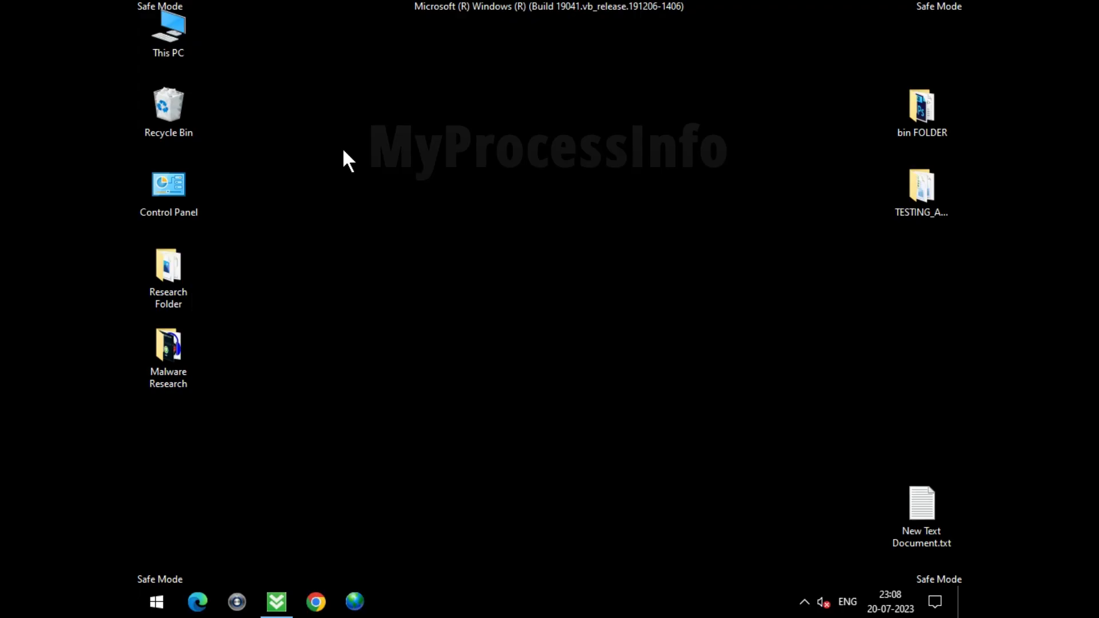
Open the ProgramData folder on Local Disk (C:) in a maximized File Explorer window
double_click(183, 20)
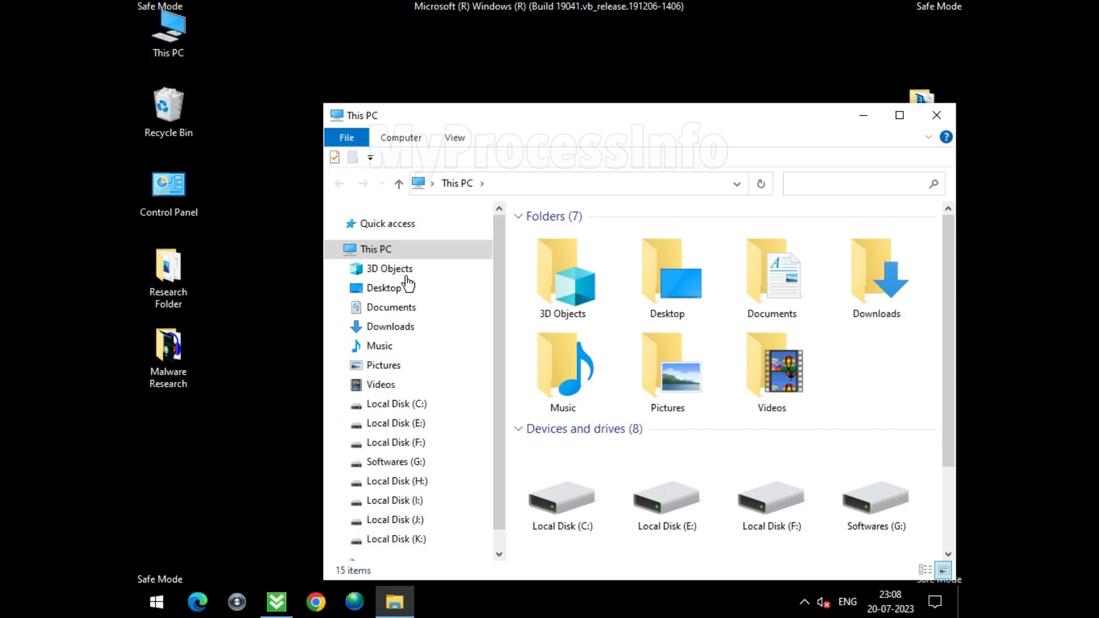
left_click(436, 403)
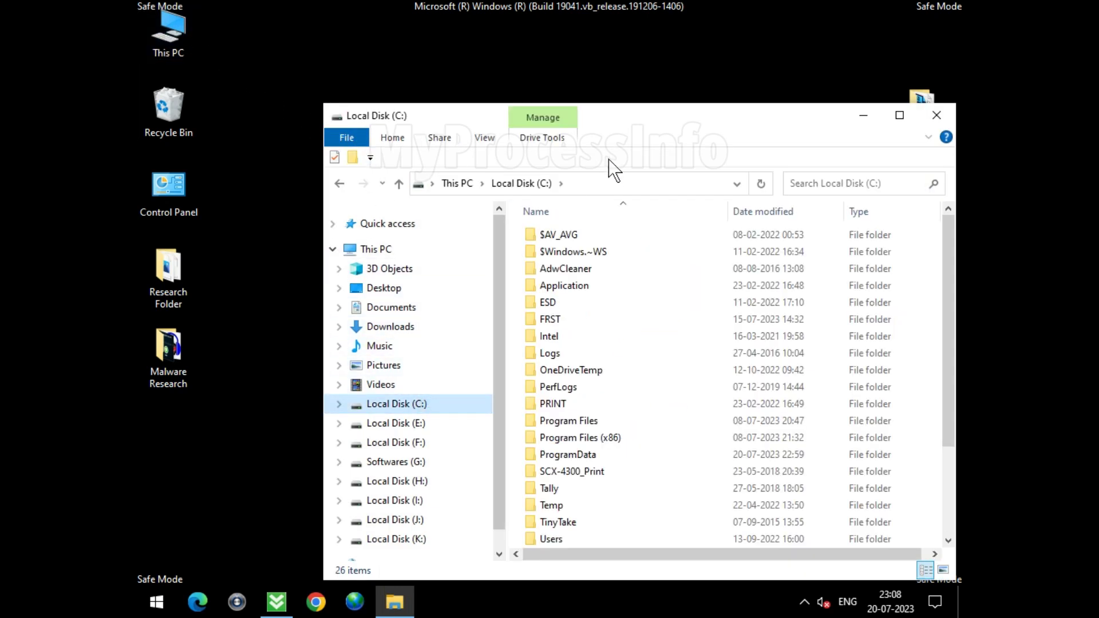
double_click(627, 121)
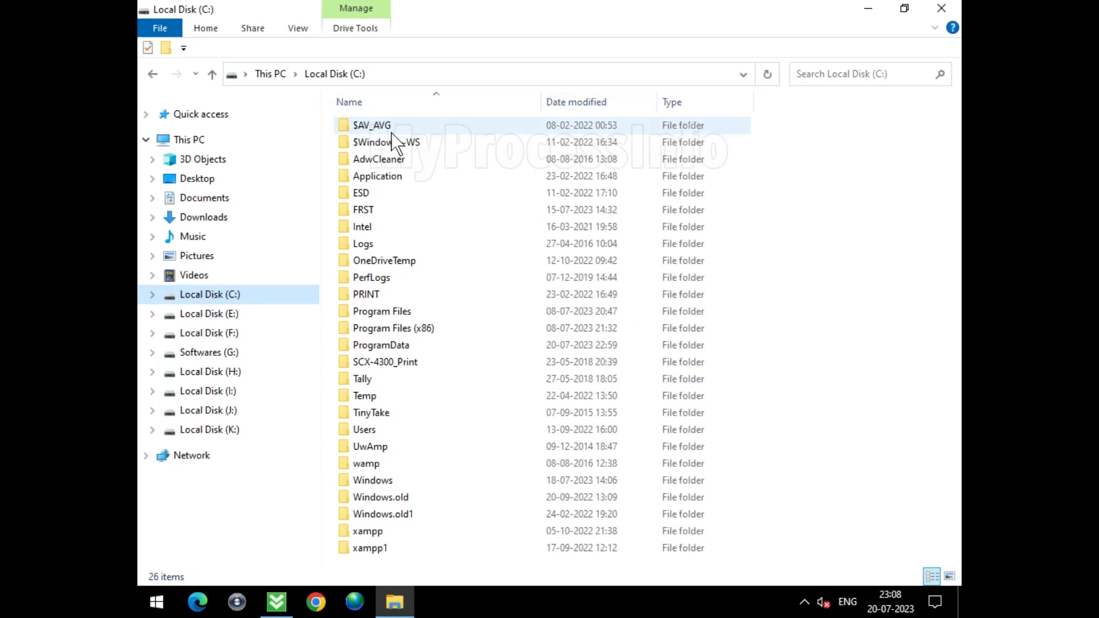
left_click(414, 345)
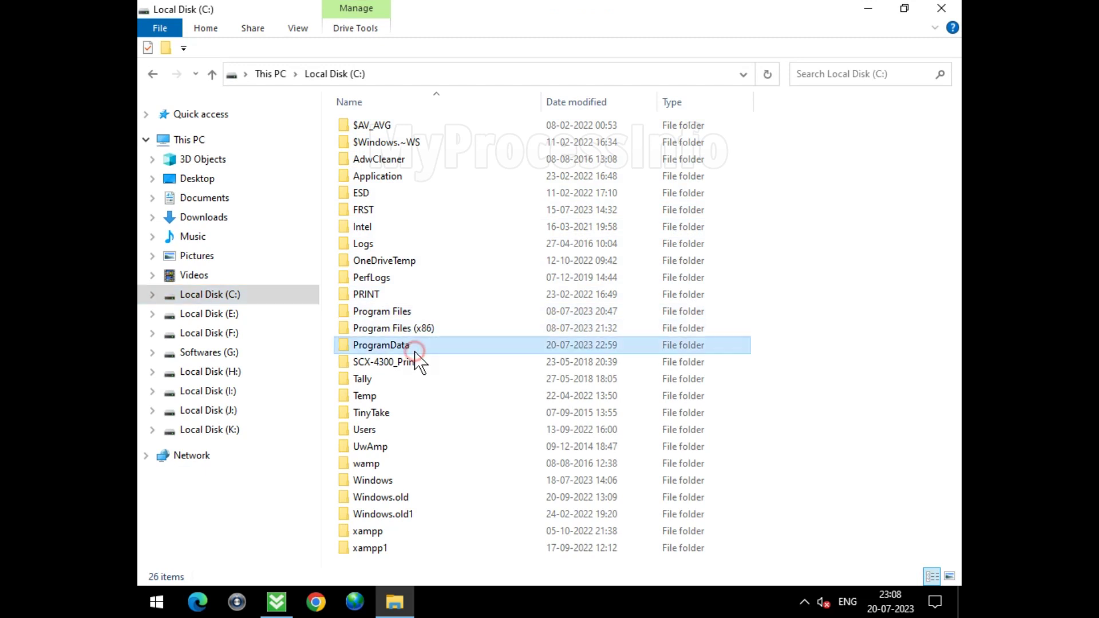
double_click(492, 350)
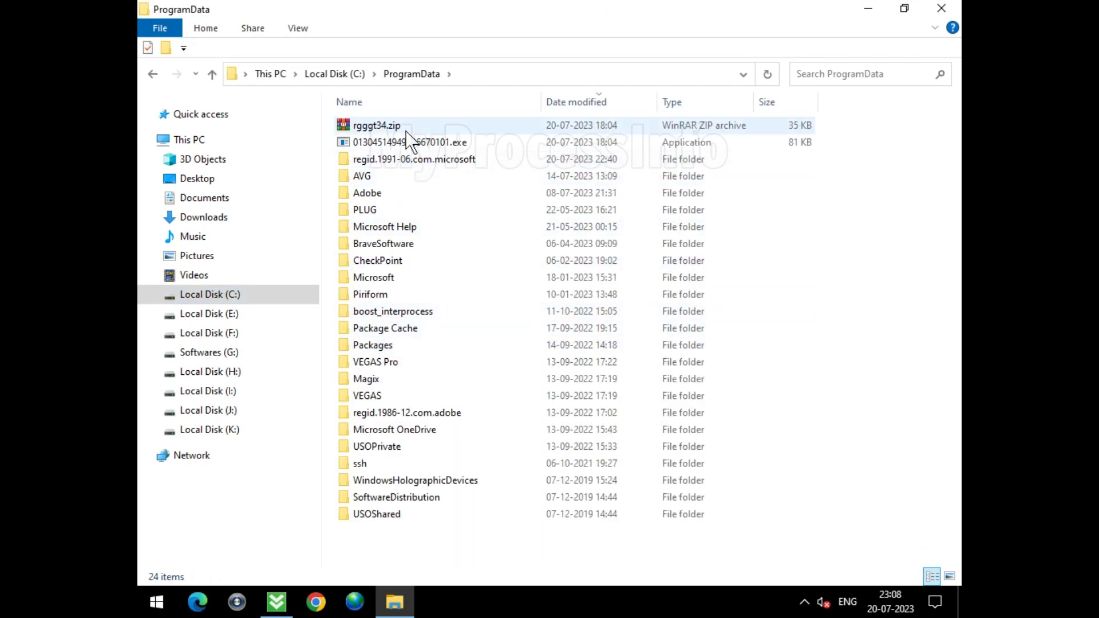
Open the Windows Defender folder inside ProgramData's Microsoft folder
left_click(472, 270)
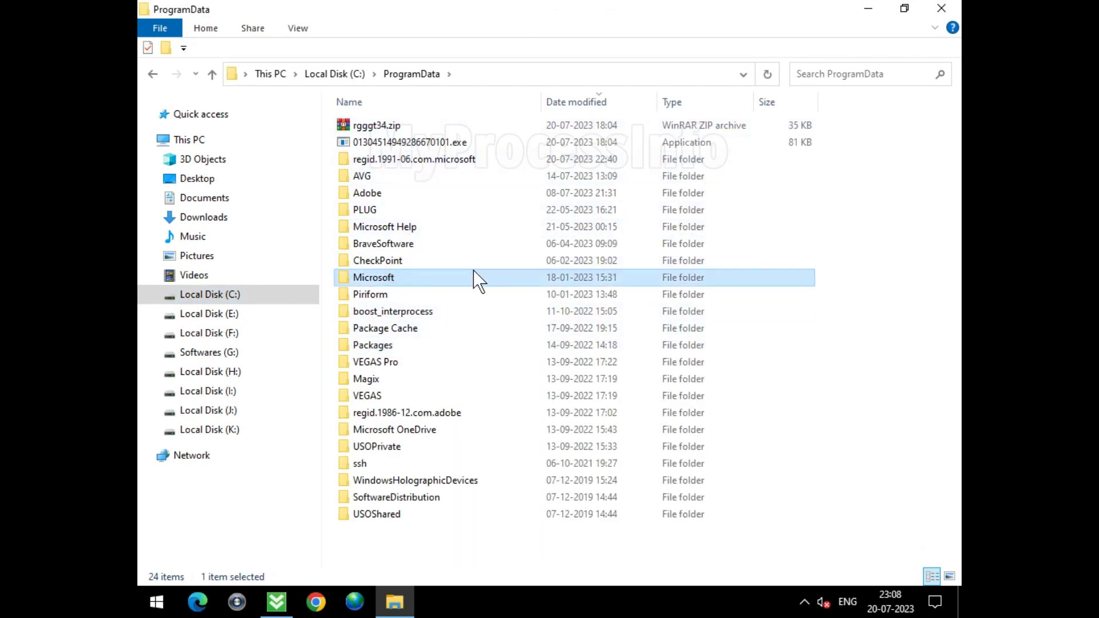
double_click(472, 270)
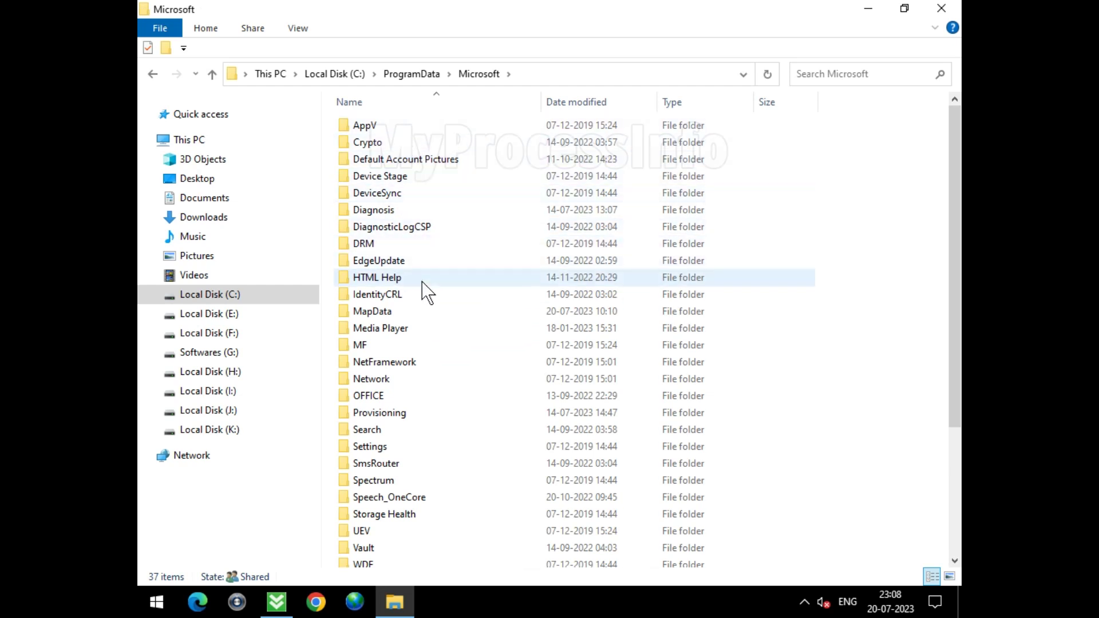
scroll(395, 504, "down", 2)
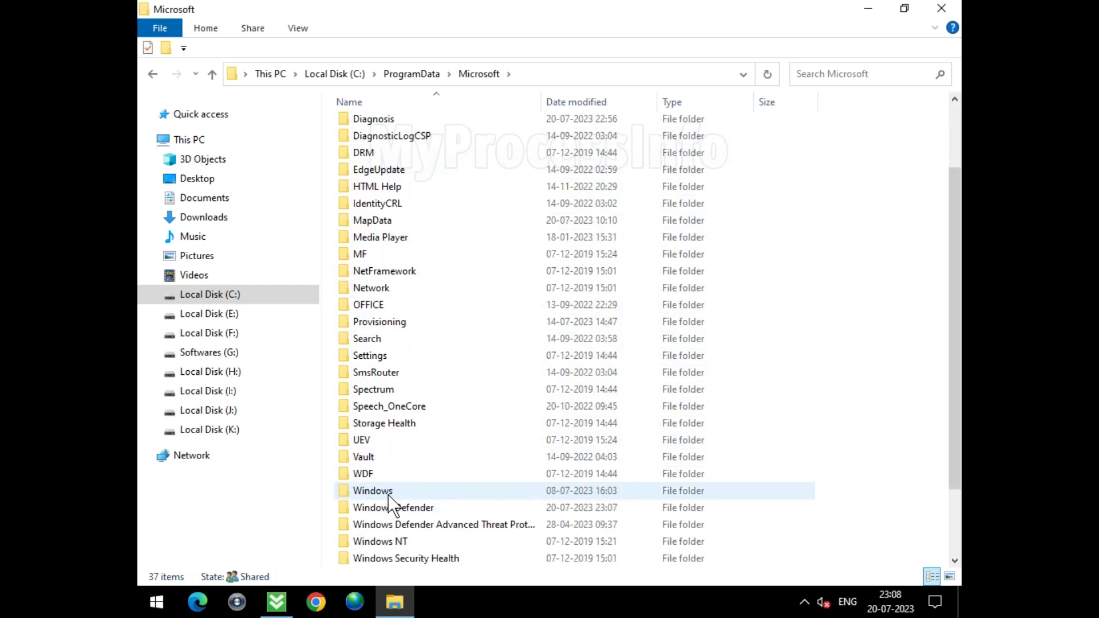
scroll(392, 504, "down", 1)
left_click(456, 457)
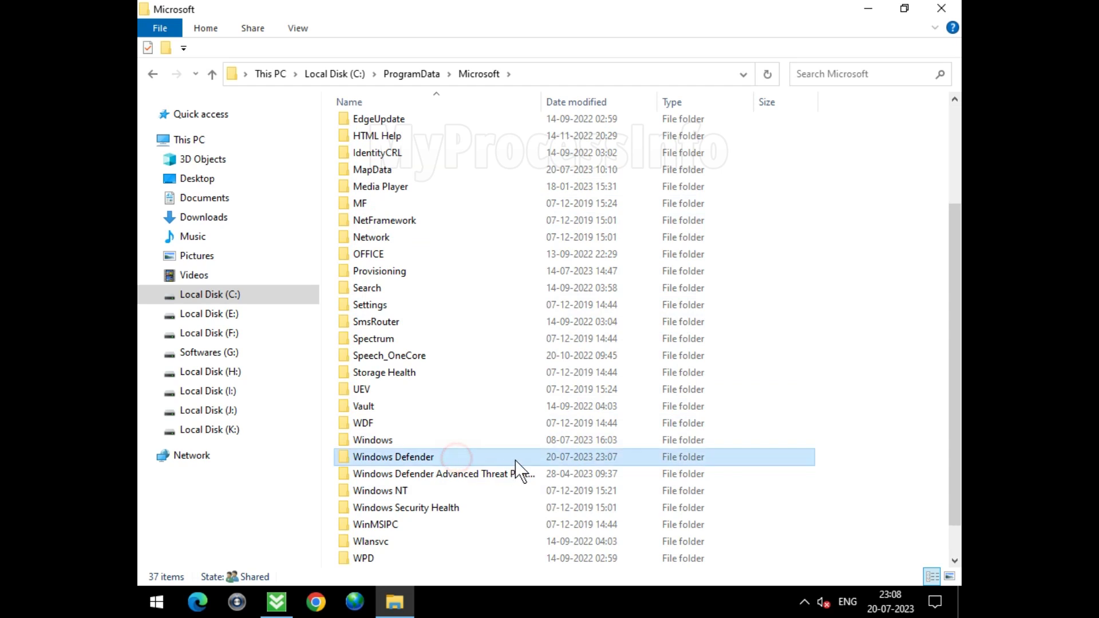
double_click(520, 459)
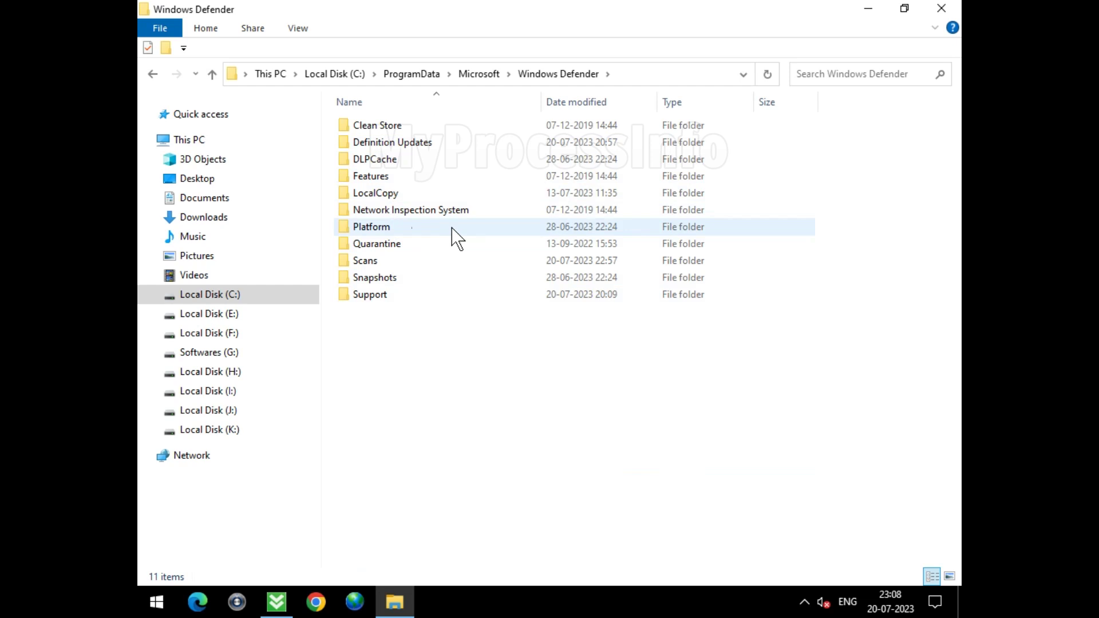
Delete the Quarantine folder from the Windows Defender folder
left_click(397, 247)
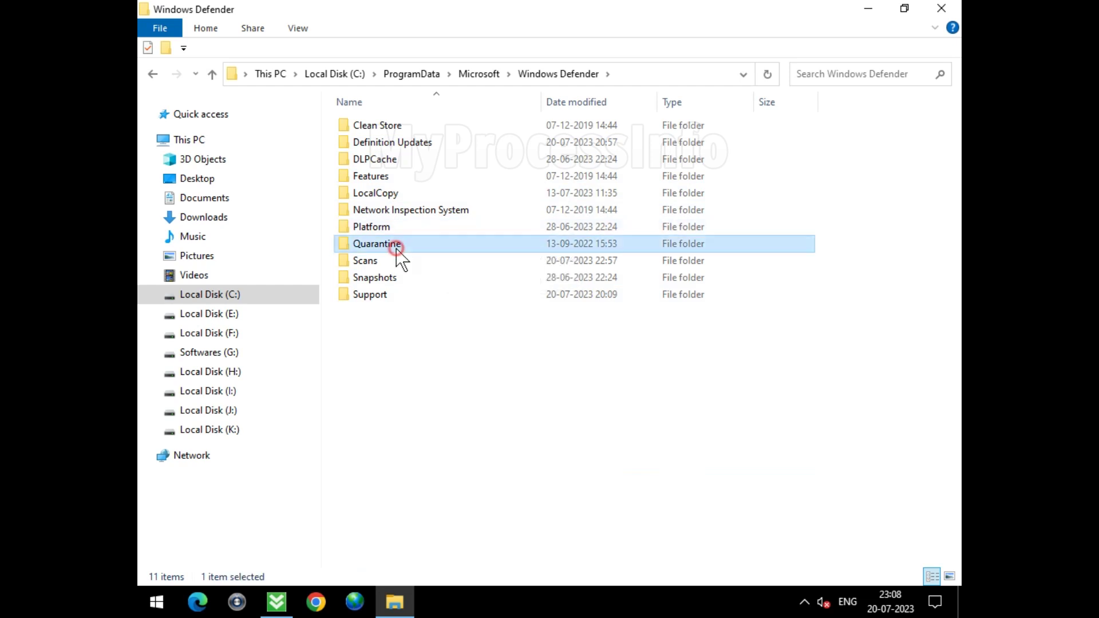
right_click(462, 248)
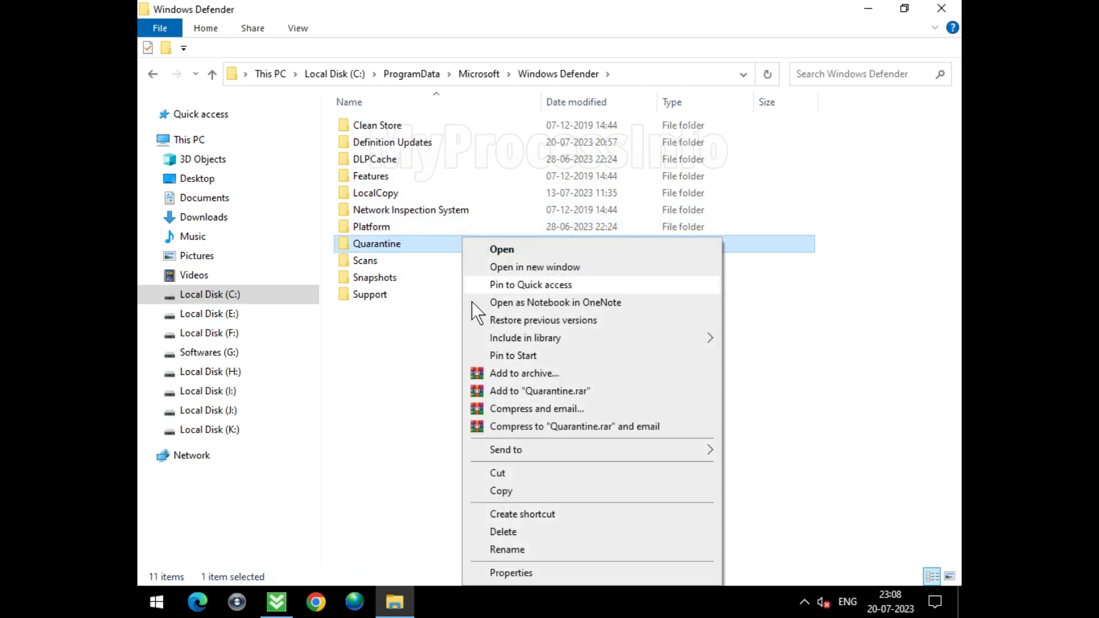
left_click(516, 526)
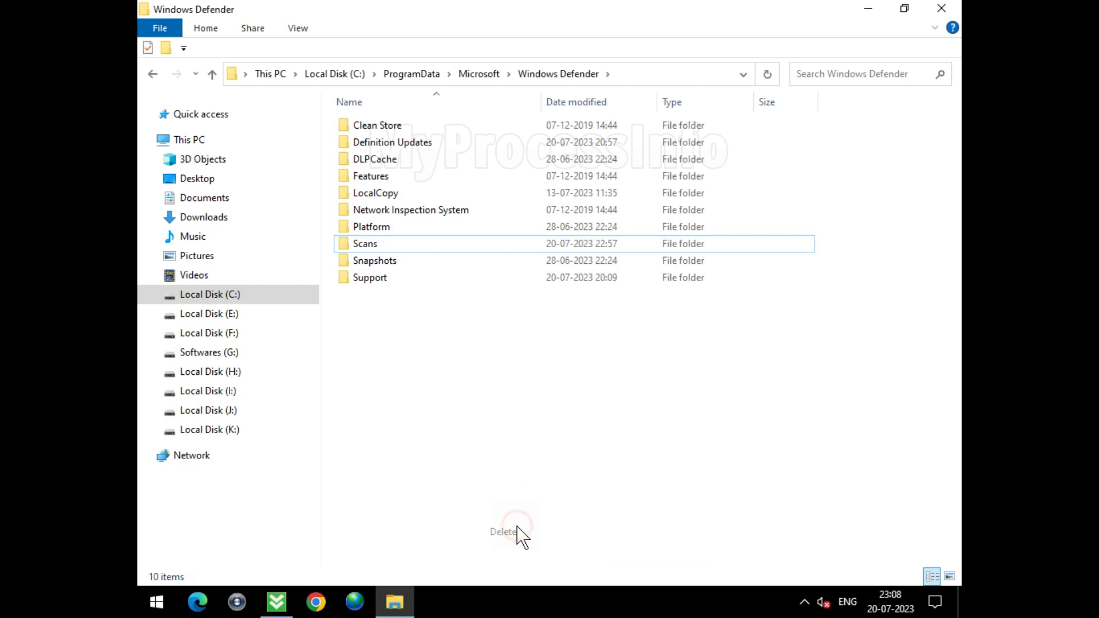
Go to the History folder inside Scans and delete its Results folder
double_click(415, 243)
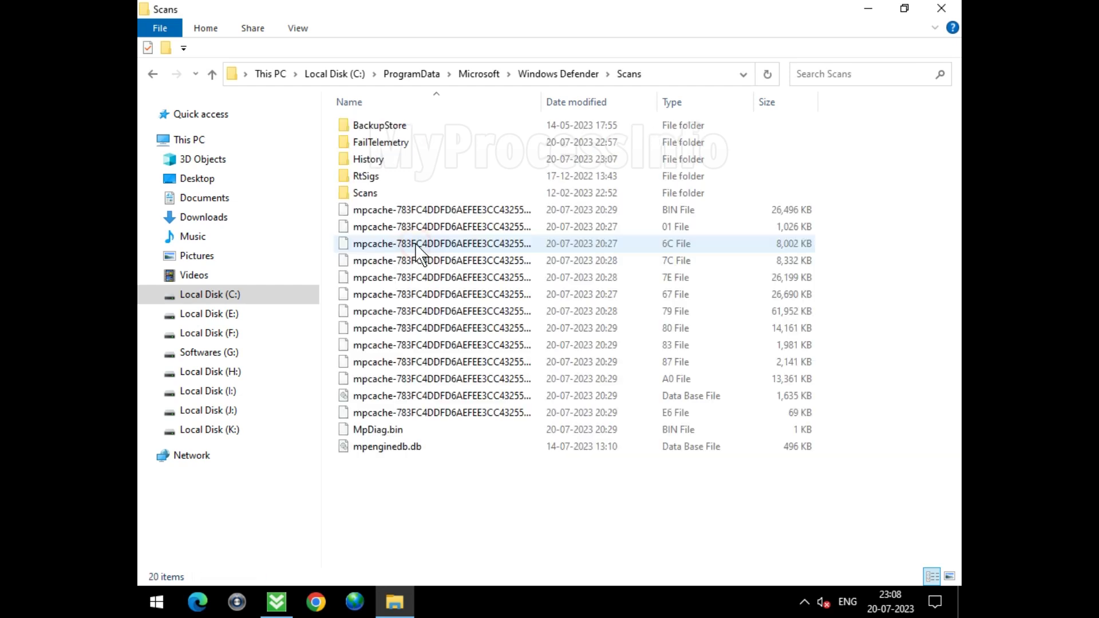
double_click(406, 164)
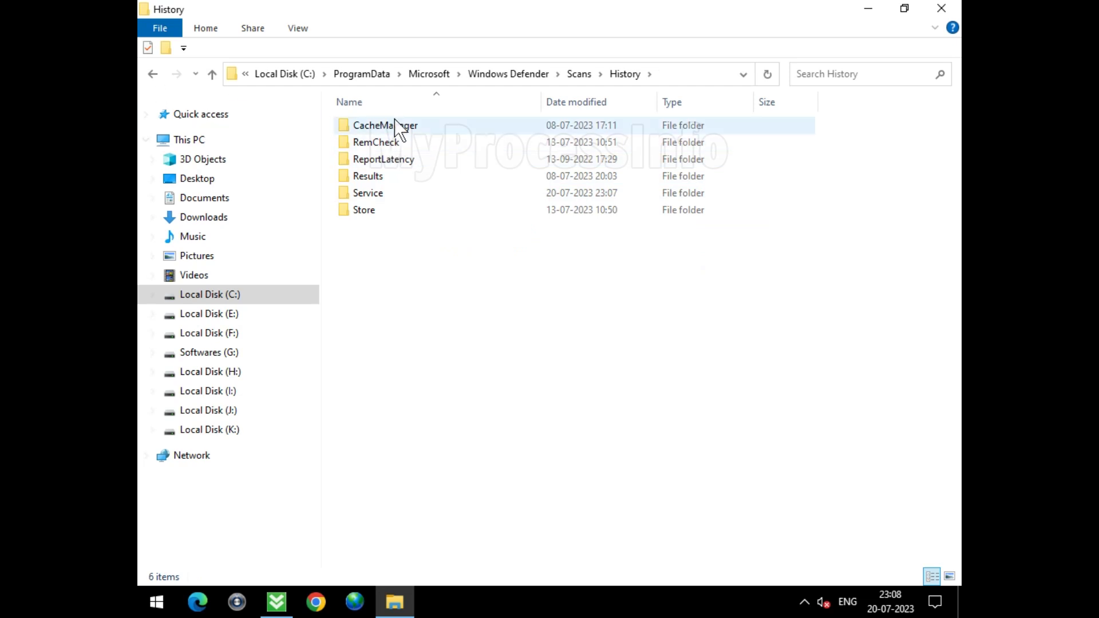
right_click(400, 177)
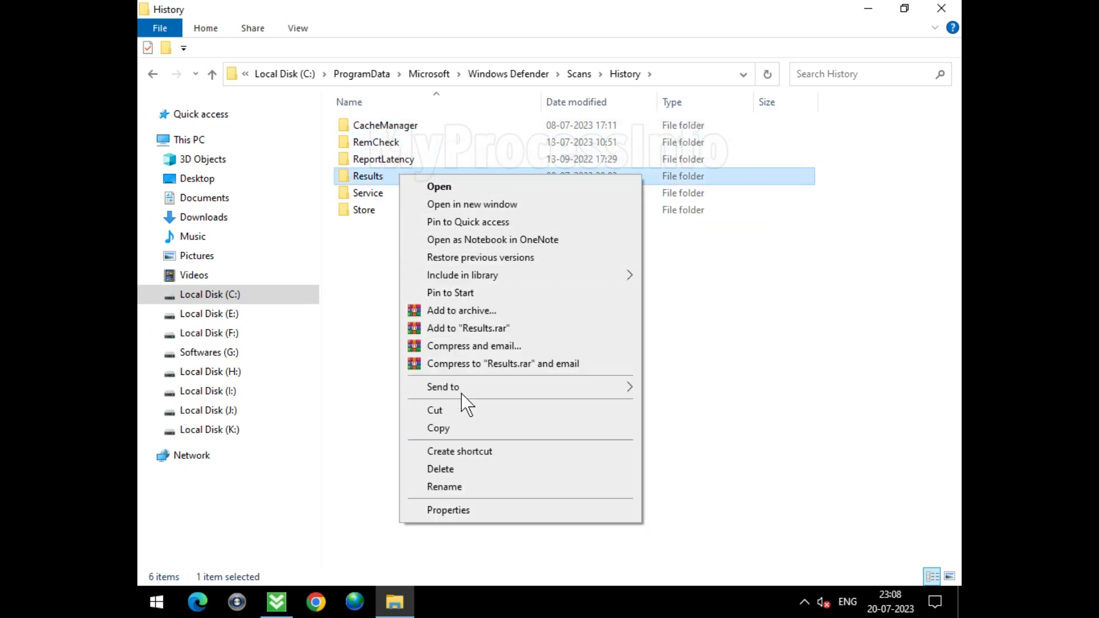
left_click(458, 468)
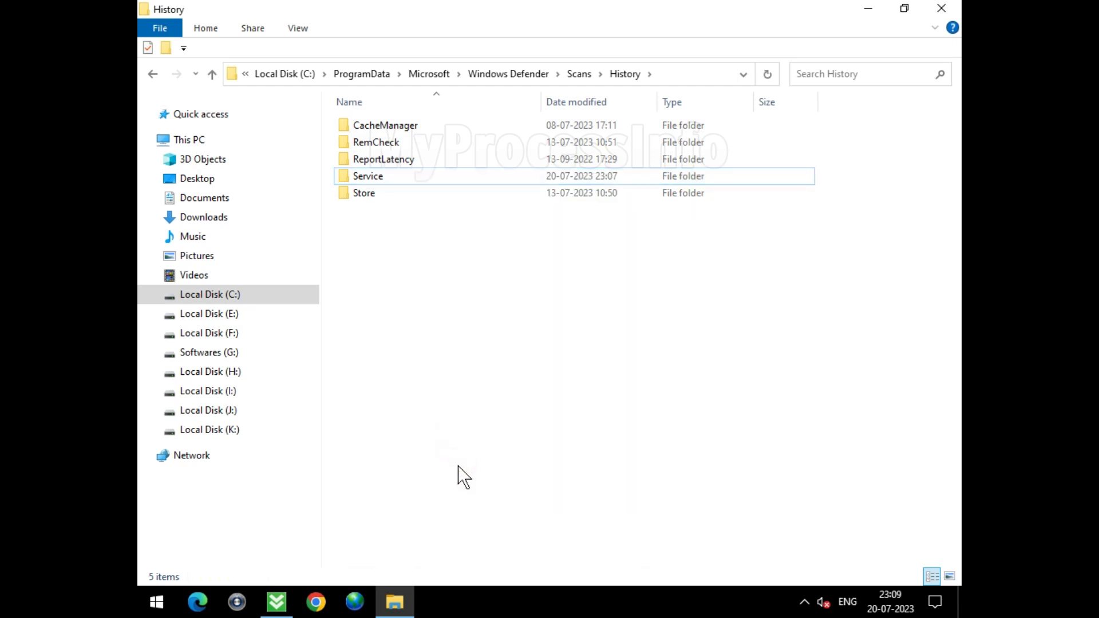
Delete everything inside History's Service folder and close the window
double_click(402, 178)
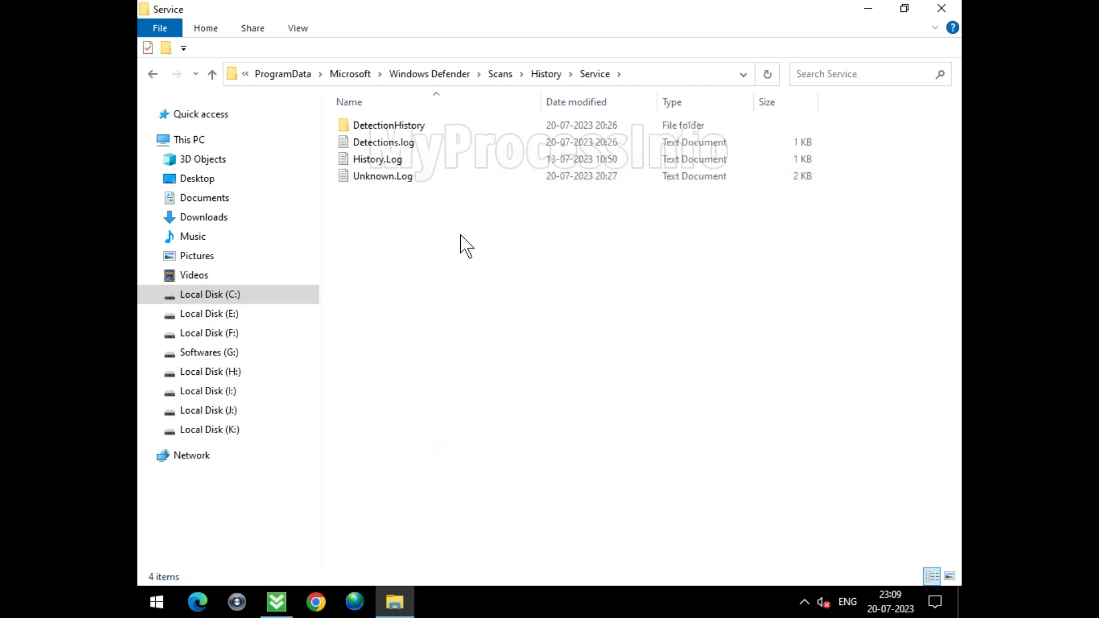
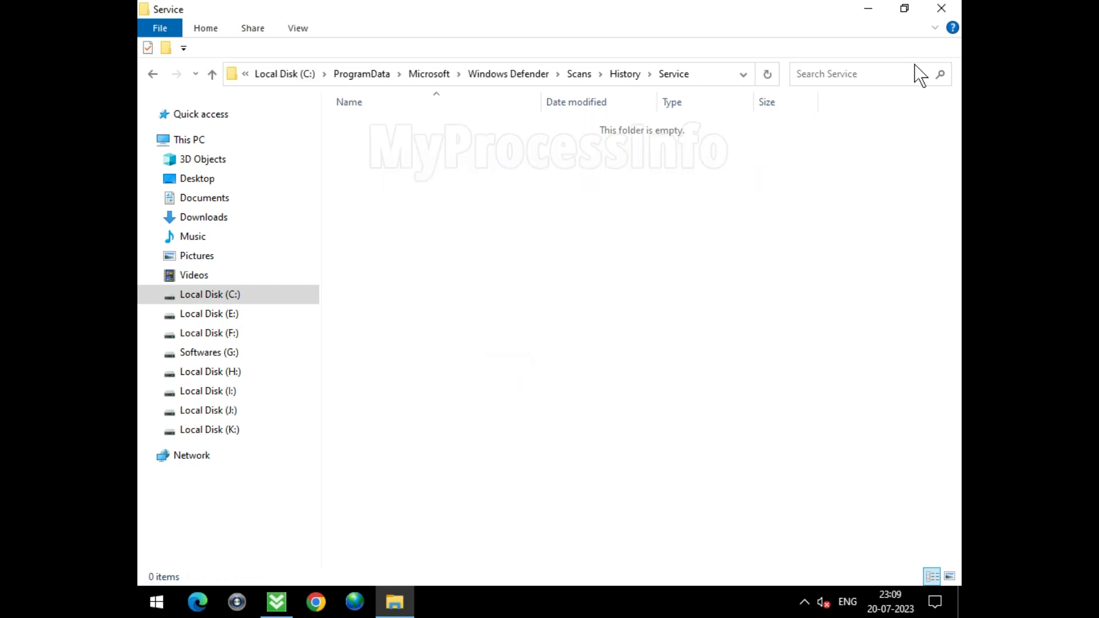
left_click(944, 13)
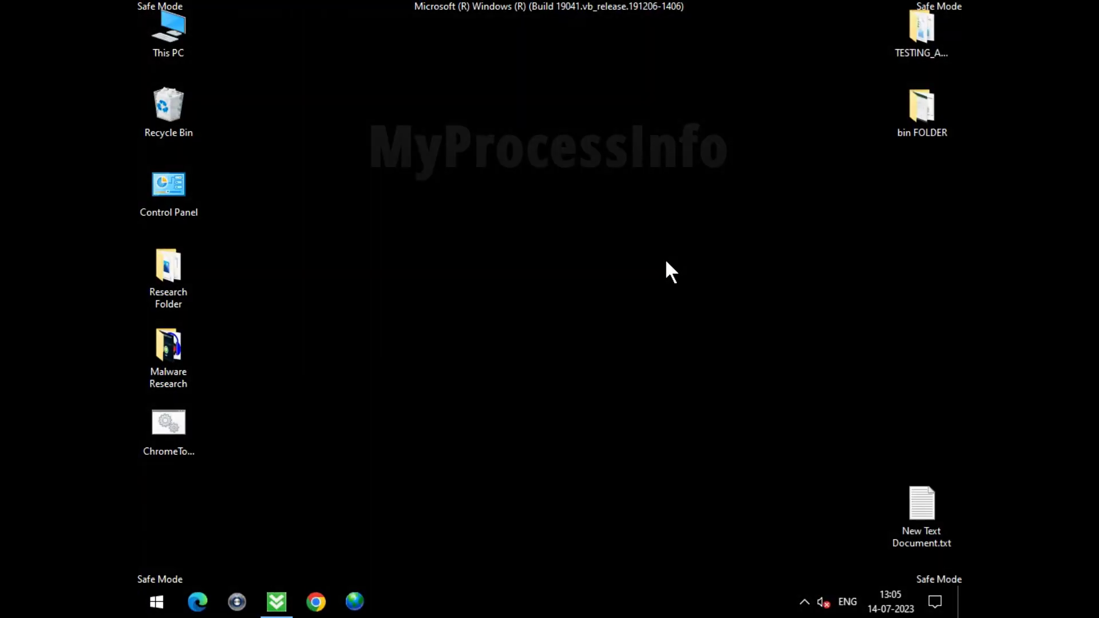
Launch the System Configuration utility through the Run dialog
key("super+r")
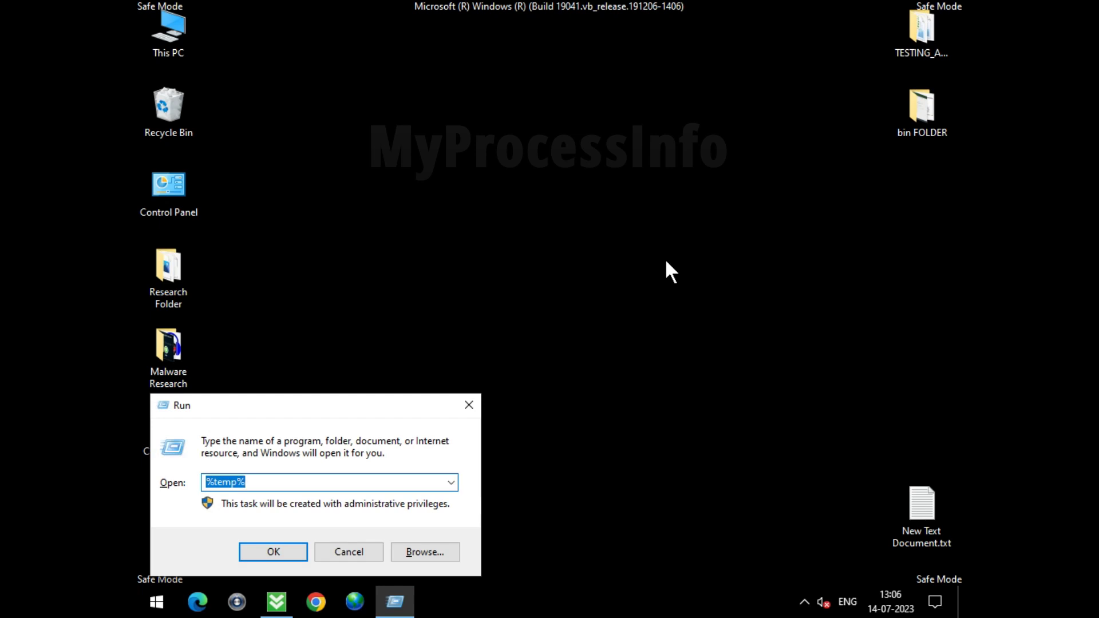
type("MS")
left_click(281, 498)
left_click(279, 549)
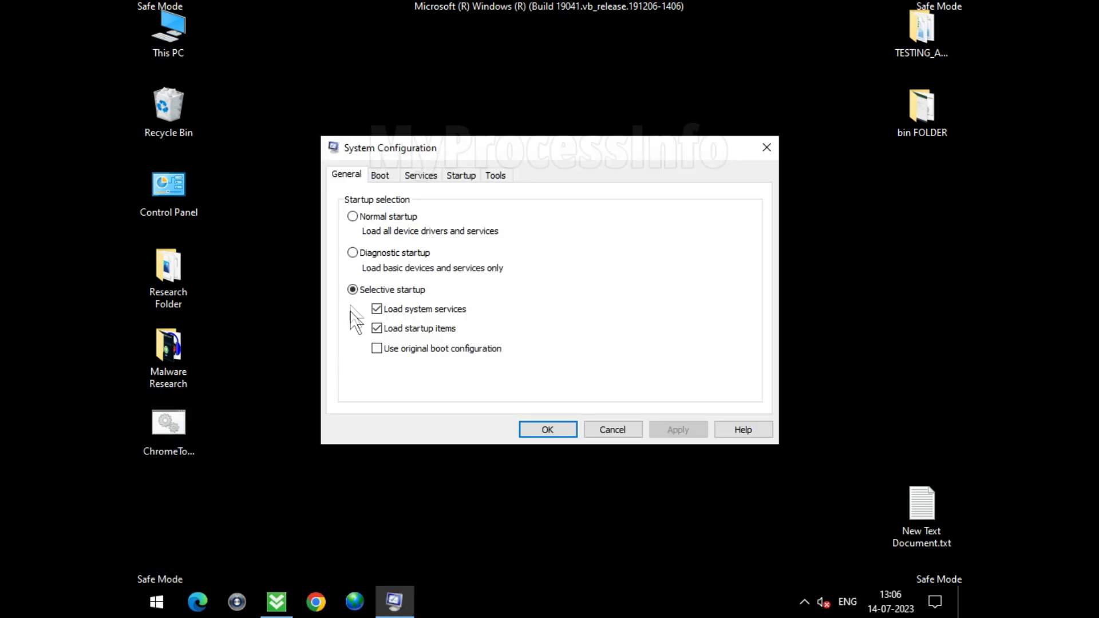
Set the startup selection to Normal startup, apply it, and restart the computer
left_click(353, 217)
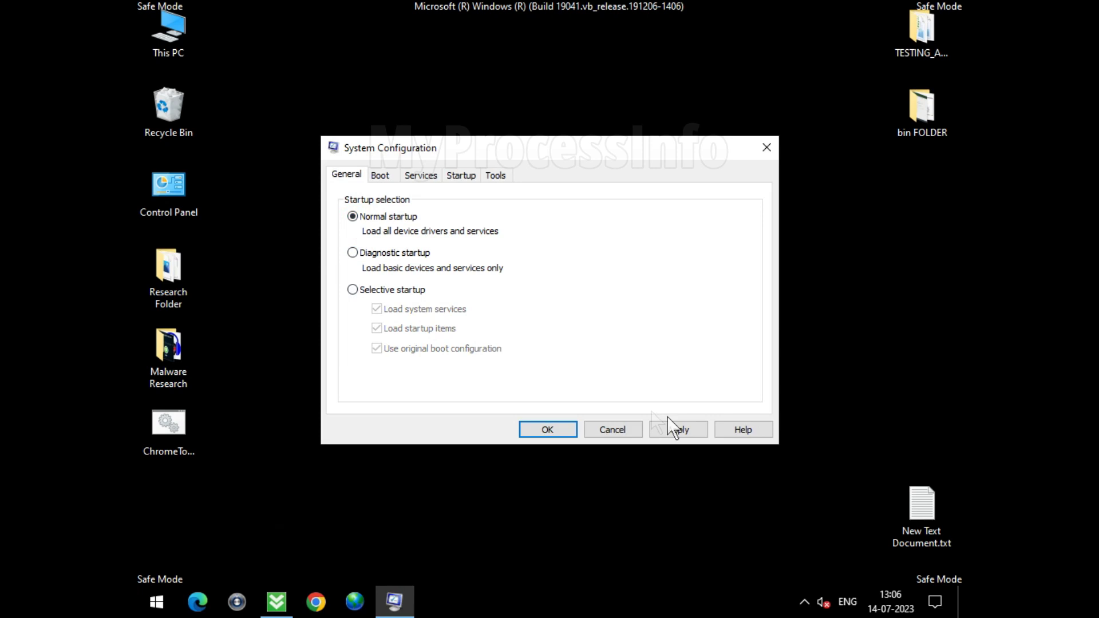
left_click(694, 430)
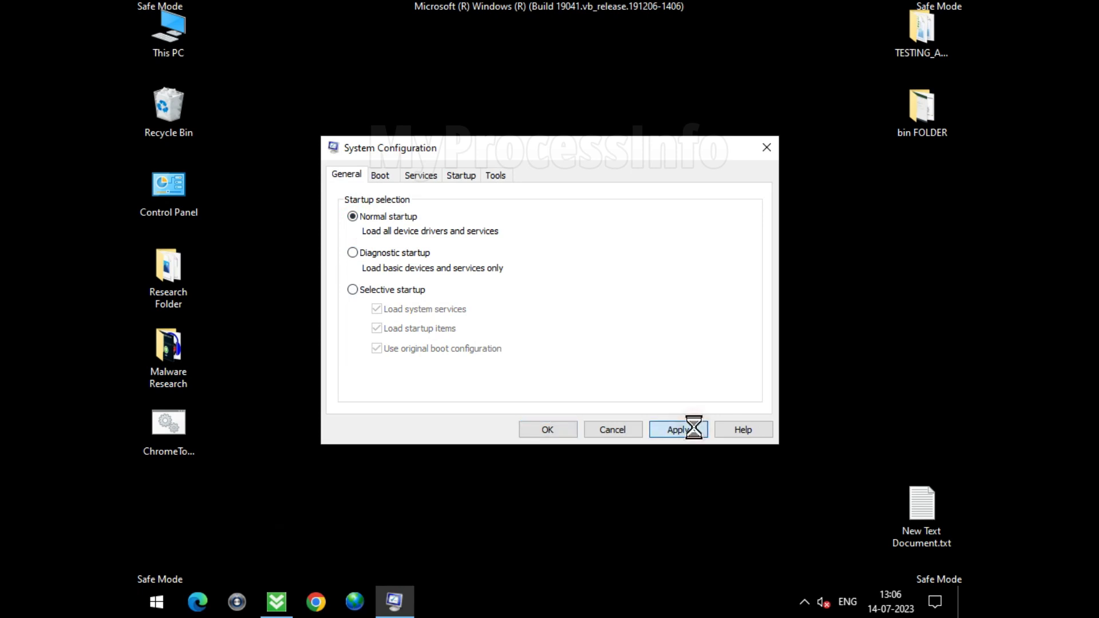
left_click(547, 430)
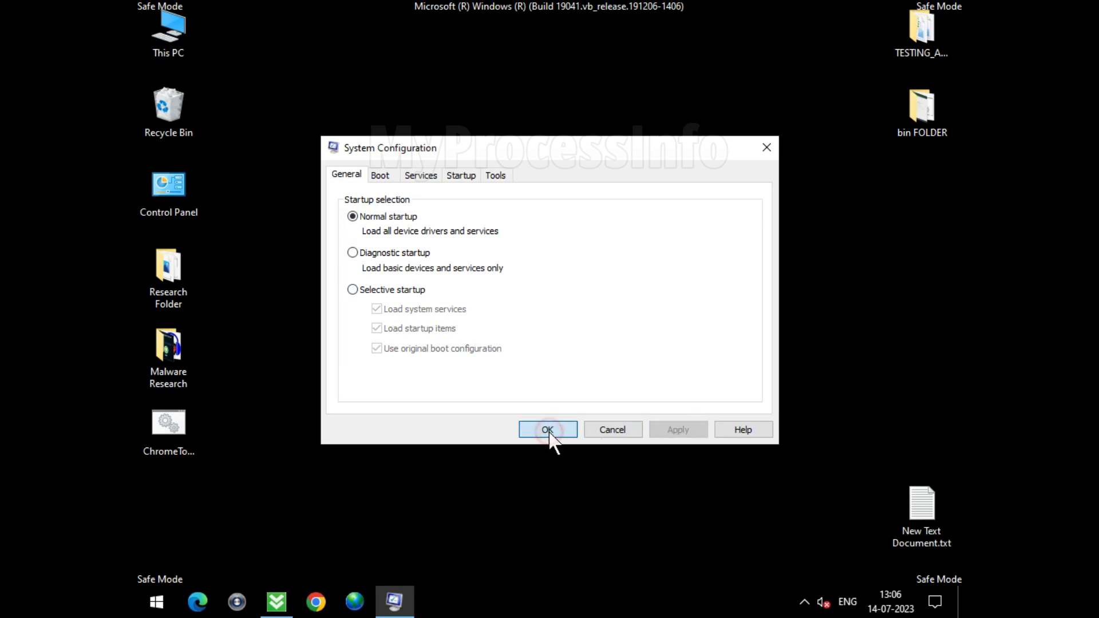
left_click(498, 336)
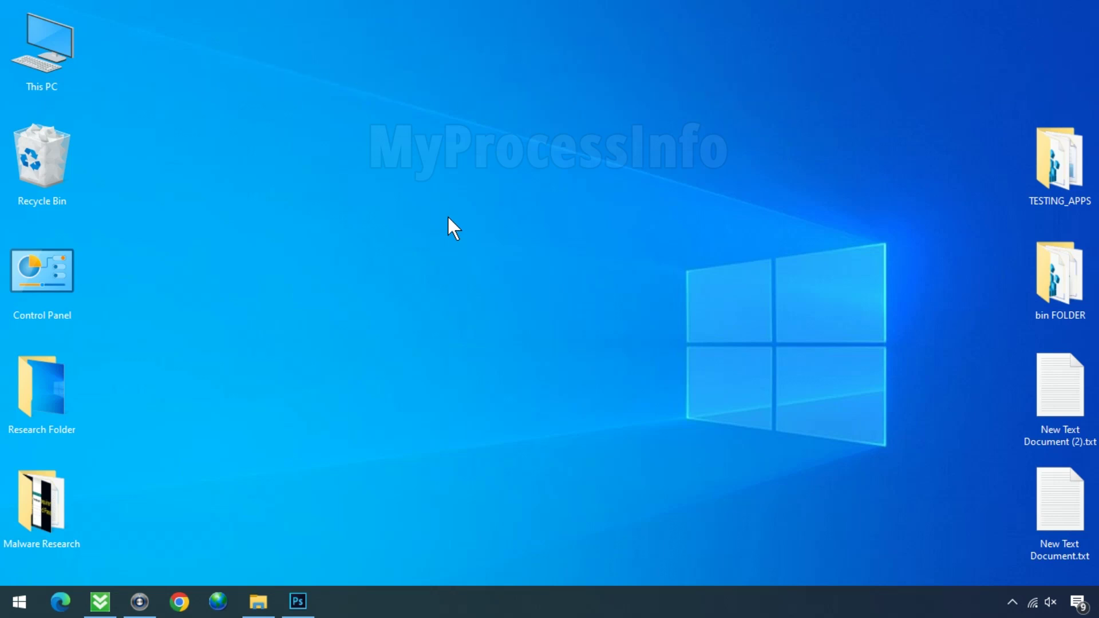
Search for cmd and open Command Prompt as administrator, allowing it to make changes to the device
key("super")
type("cmd")
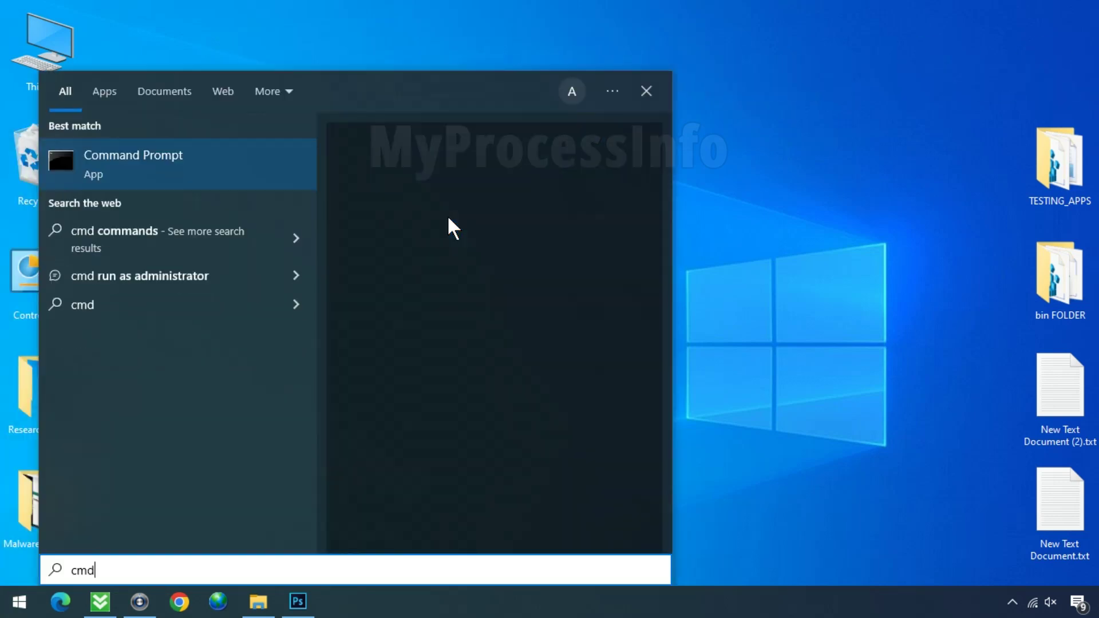
left_click(488, 315)
left_click(645, 91)
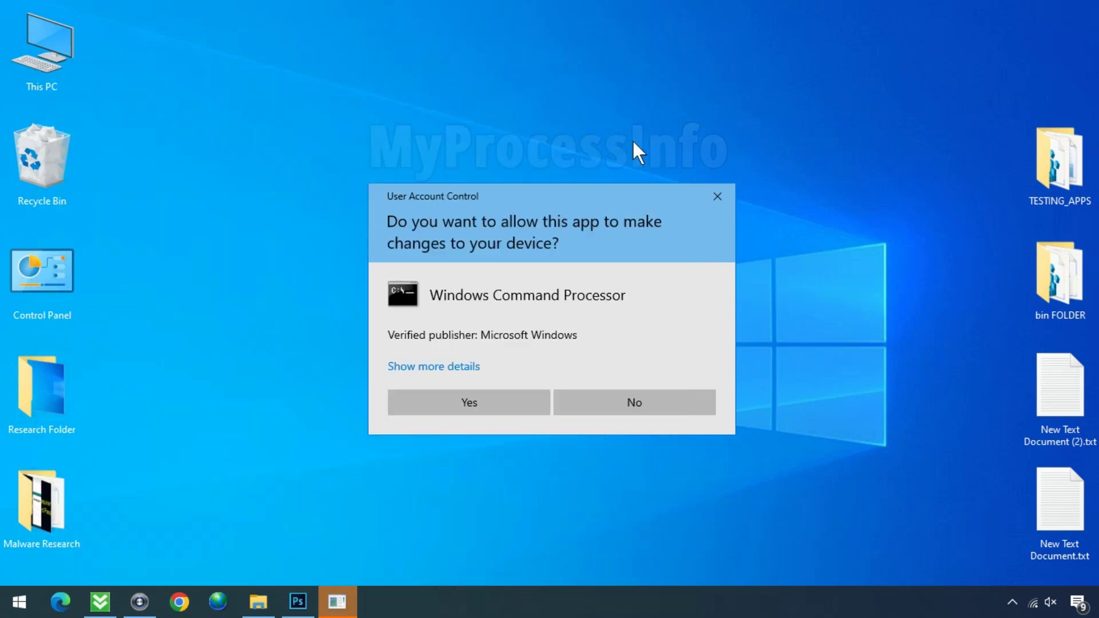
left_click(493, 411)
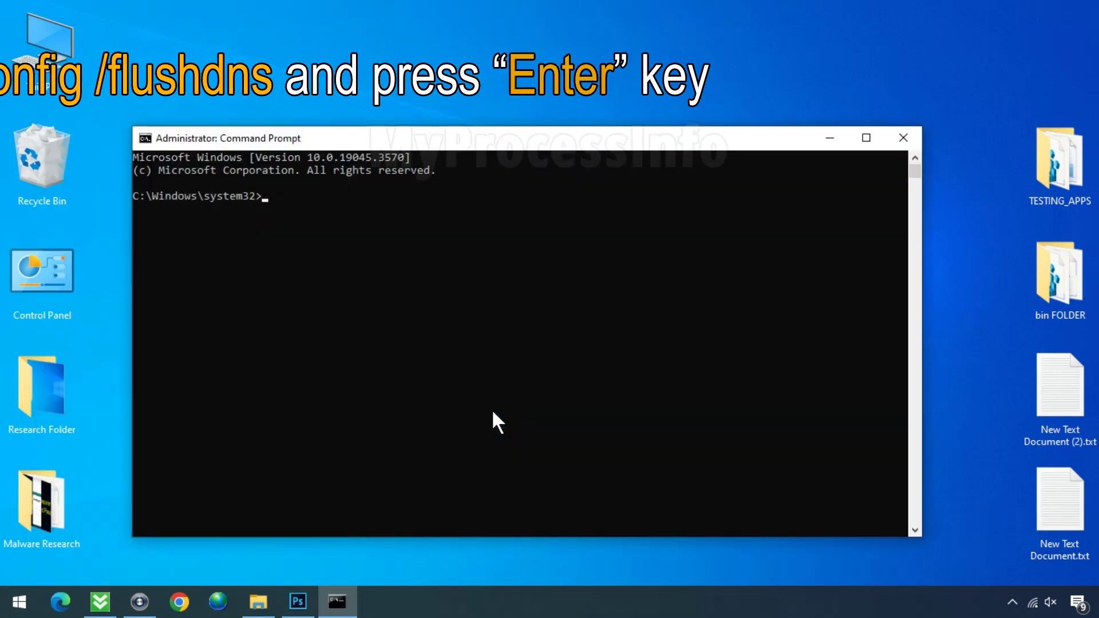
Flush the DNS resolver cache with ipconfig /flushdns and exit the Command Prompt
type("ipcon")
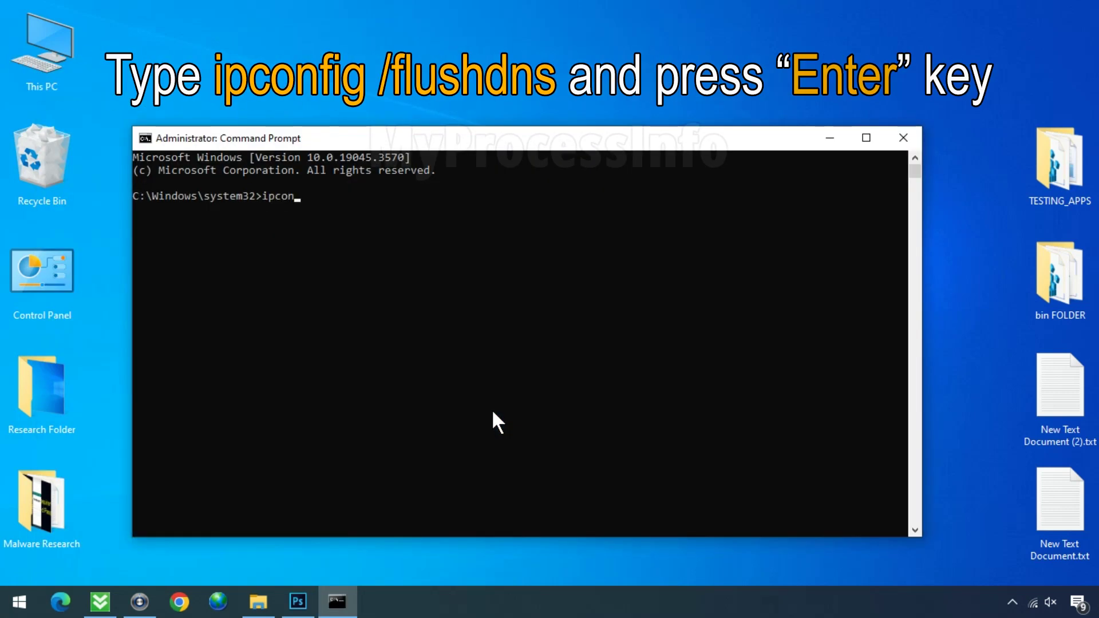
type("fig /flushdns")
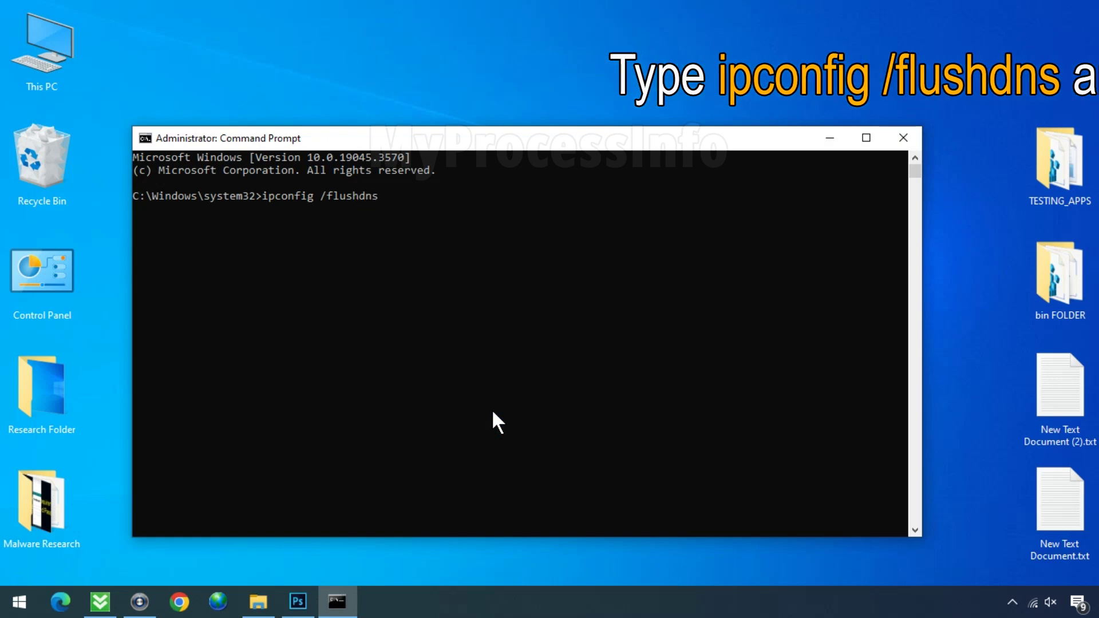
key("Return")
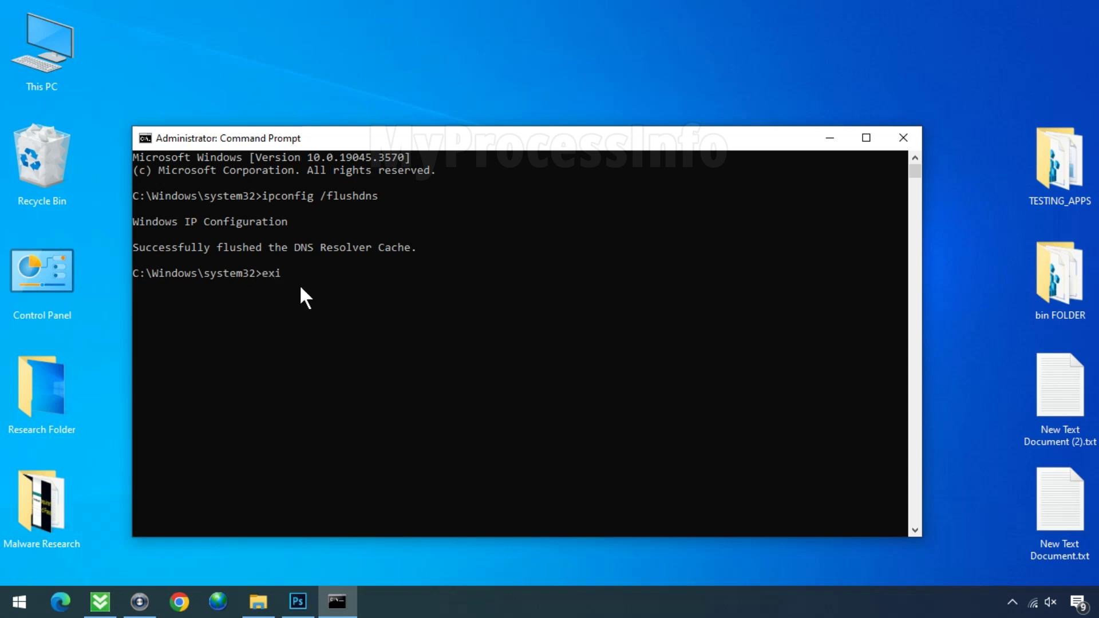
type("exit")
key("Return")
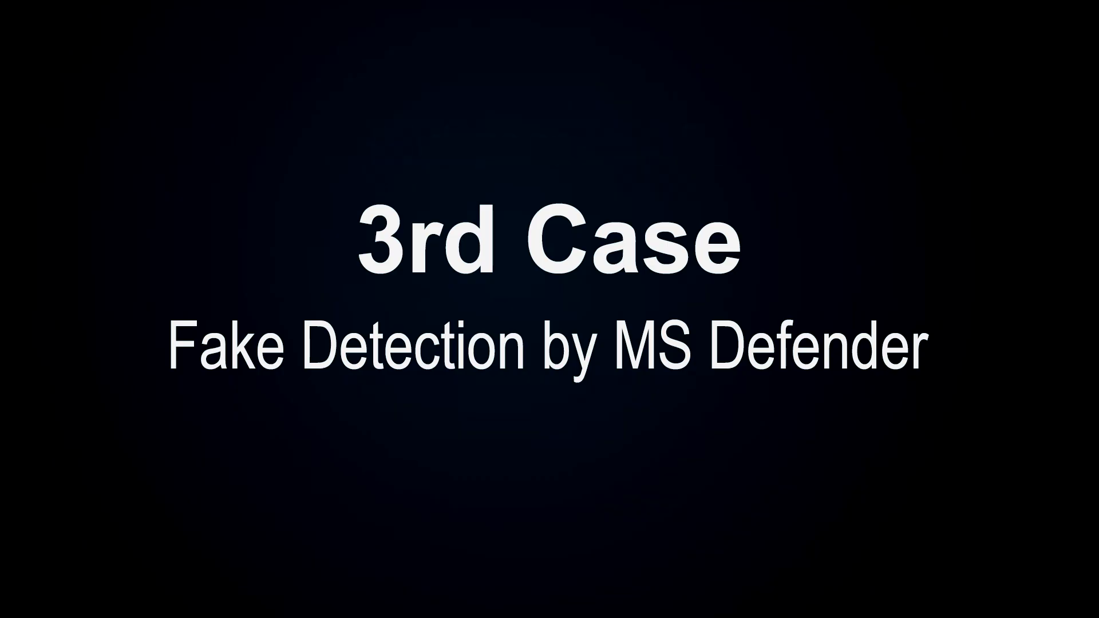